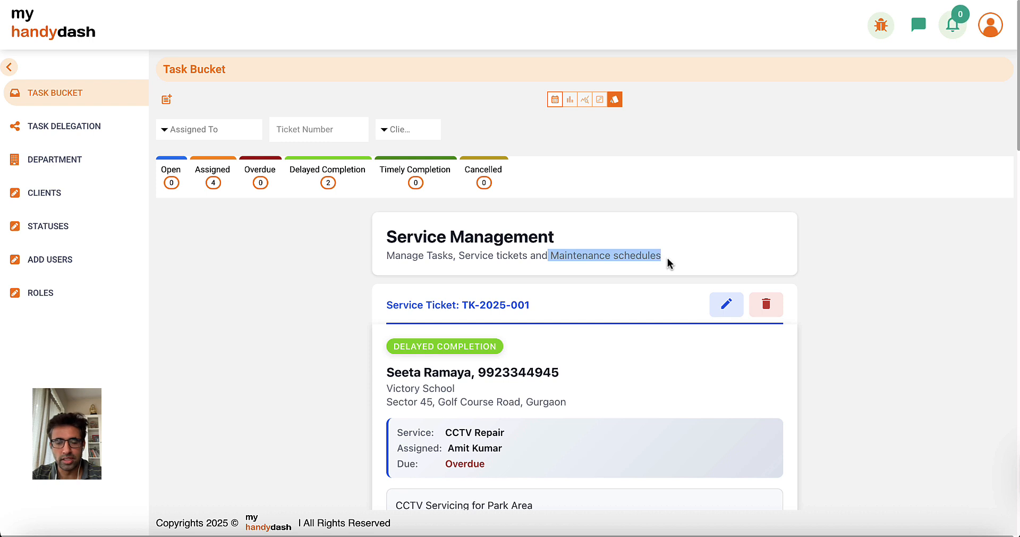
# Browse the task status, client and department lists, then return to the Task Bucket.
pyautogui.click(237, 322)
pyautogui.scroll(-2, 318, 375)
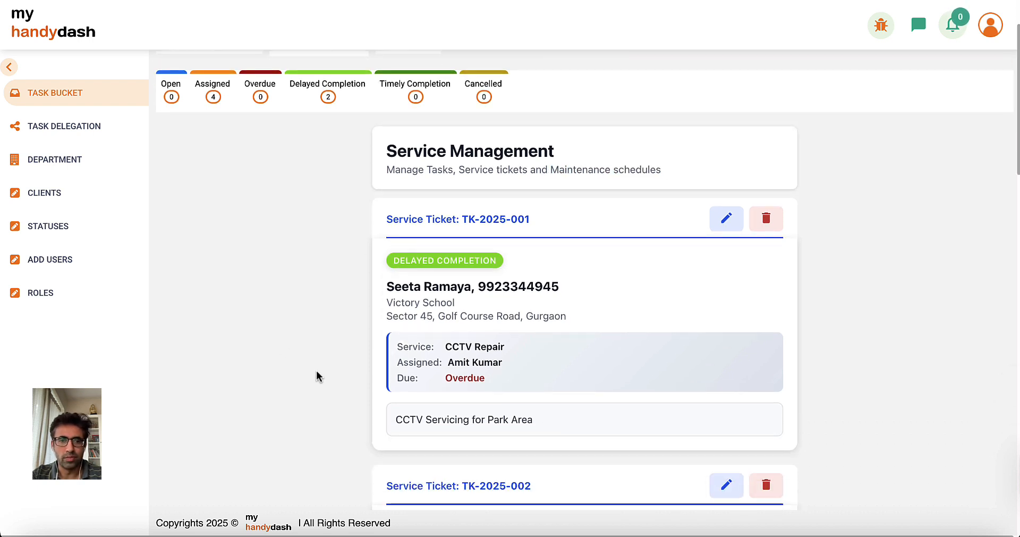
pyautogui.scroll(-3, 537, 350)
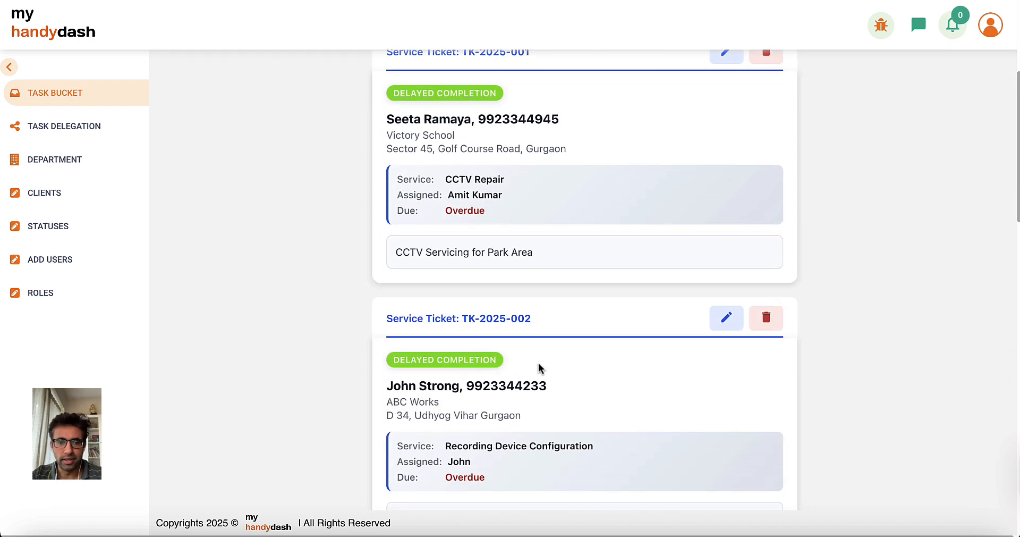
pyautogui.scroll(-3, 540, 368)
pyautogui.scroll(-4, 539, 368)
pyautogui.scroll(15, 540, 364)
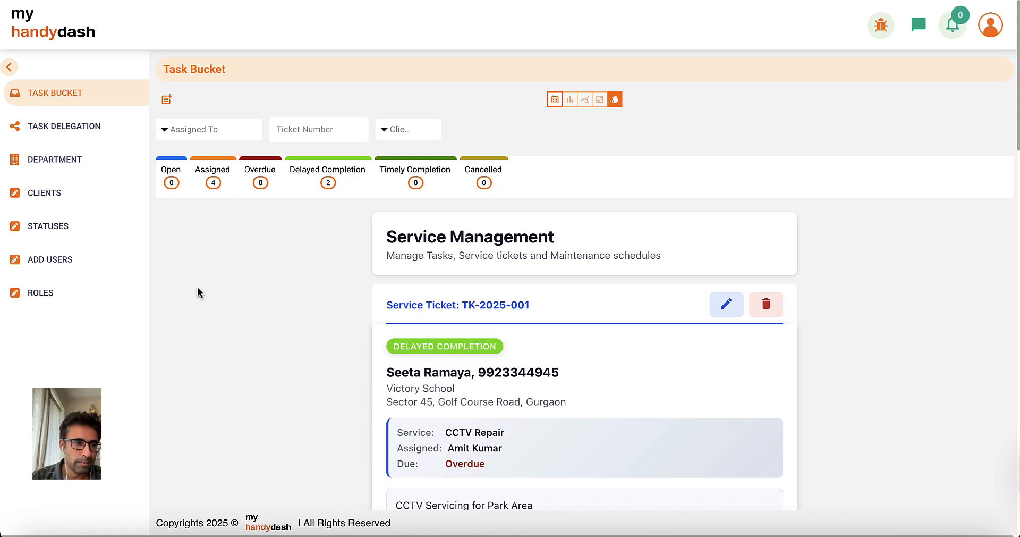
pyautogui.click(50, 228)
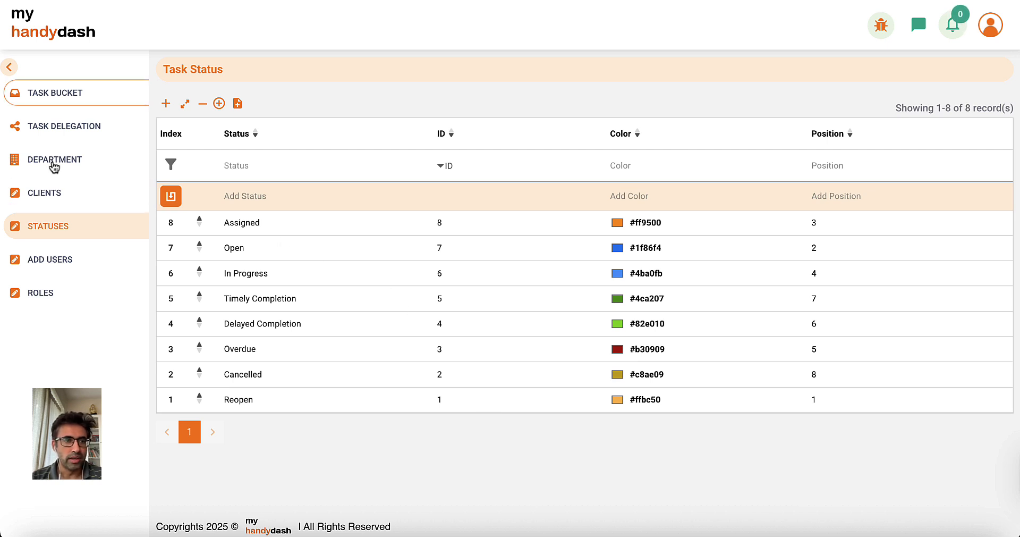
pyautogui.click(51, 194)
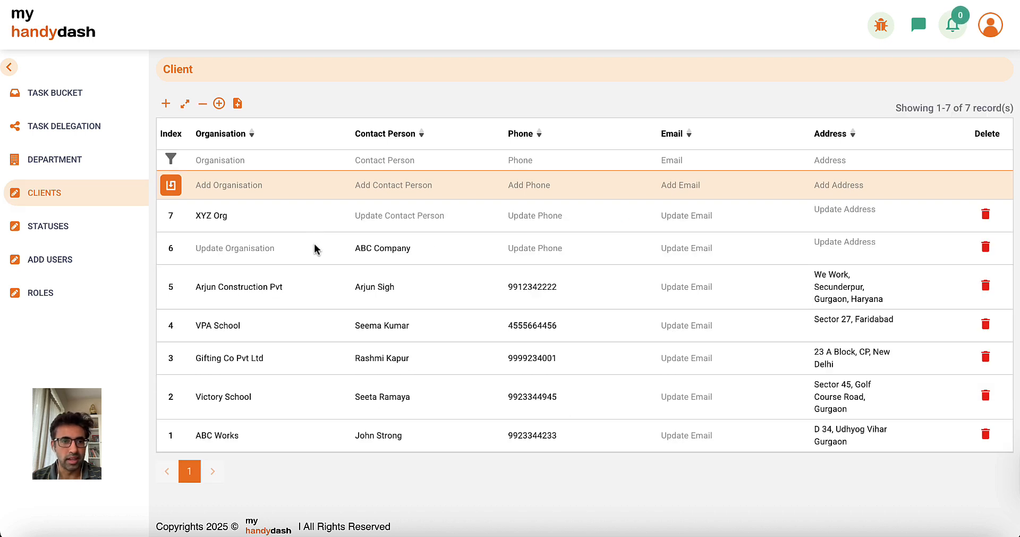
pyautogui.click(52, 166)
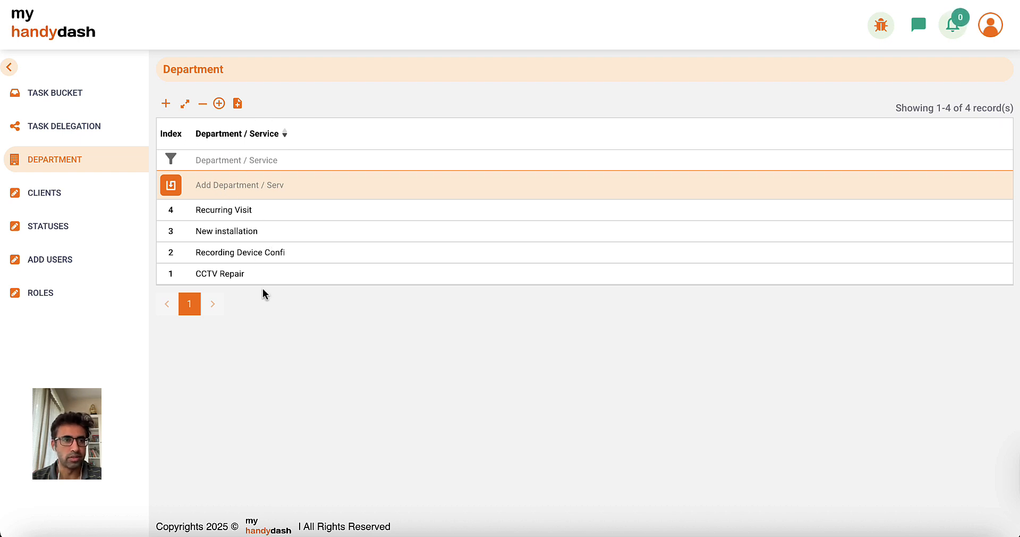
pyautogui.click(55, 94)
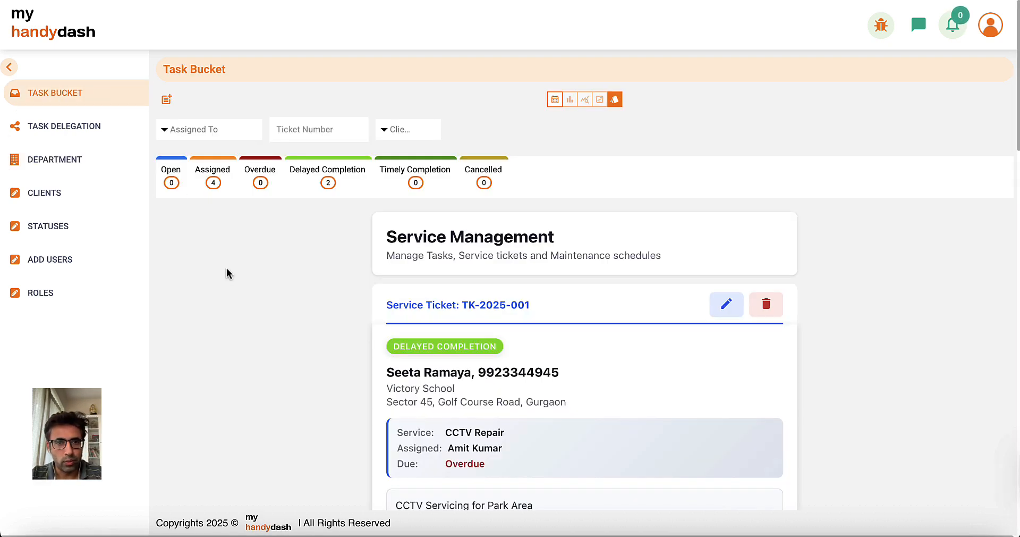
# Switch the Task Bucket tickets to table view and review its columns left to right.
pyautogui.click(554, 100)
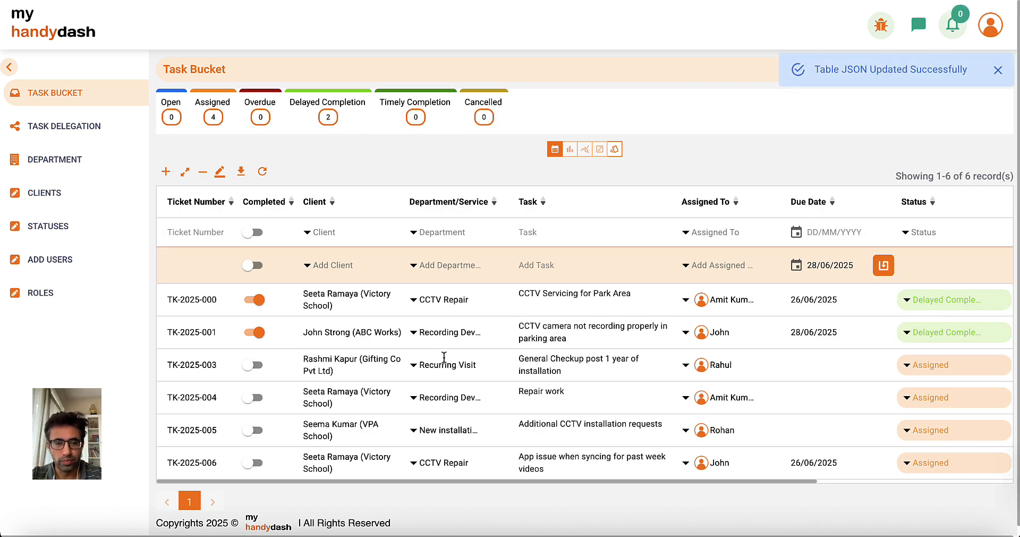
pyautogui.scroll(-1, 445, 357)
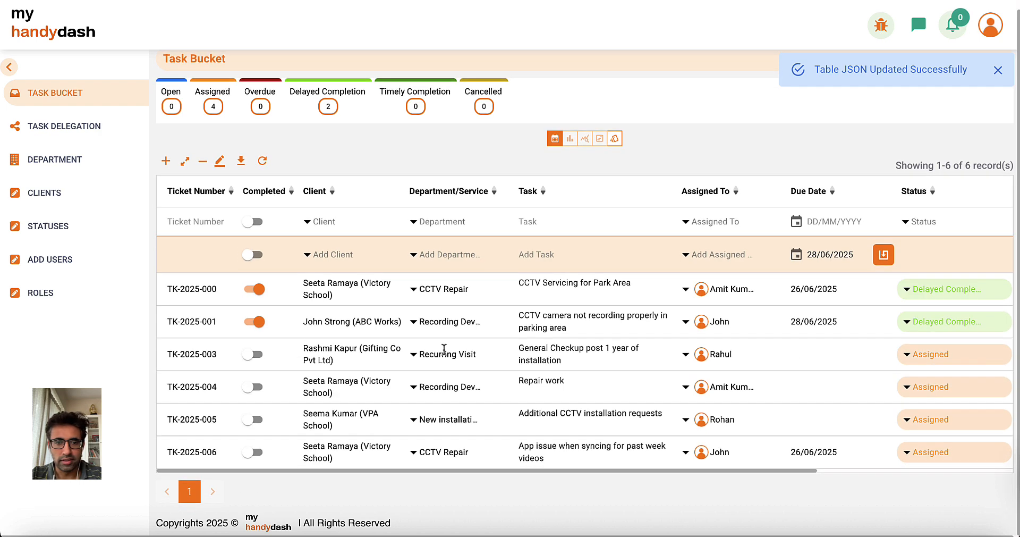
pyautogui.hscroll(3, 444, 349)
pyautogui.hscroll(6, 444, 349)
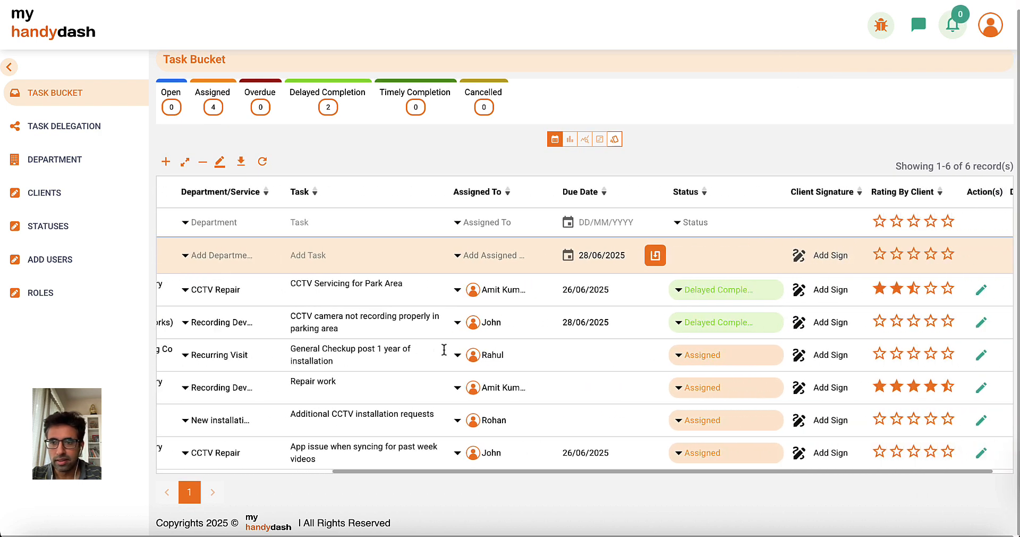
pyautogui.hscroll(-8, 314, 361)
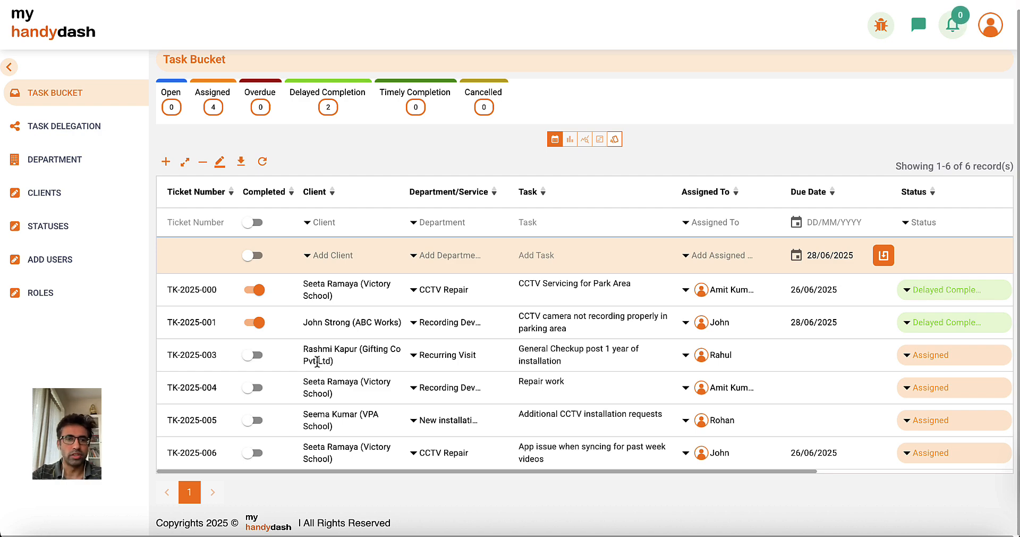
# On Clients, enter organisation Pro Tech Pvt Ltd and the contact person's name in the add row.
pyautogui.click(46, 194)
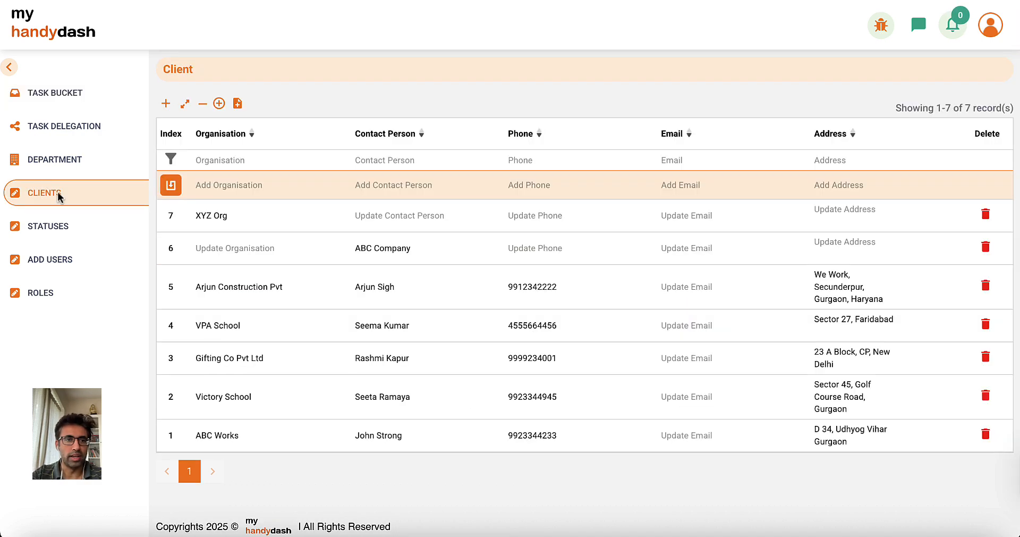
pyautogui.click(220, 186)
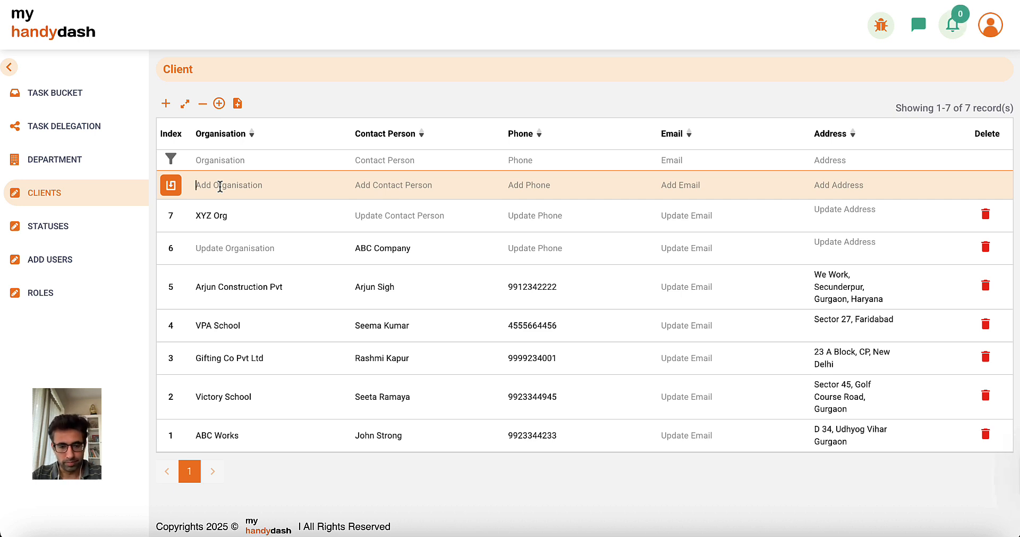
pyautogui.write('Pro TEc')
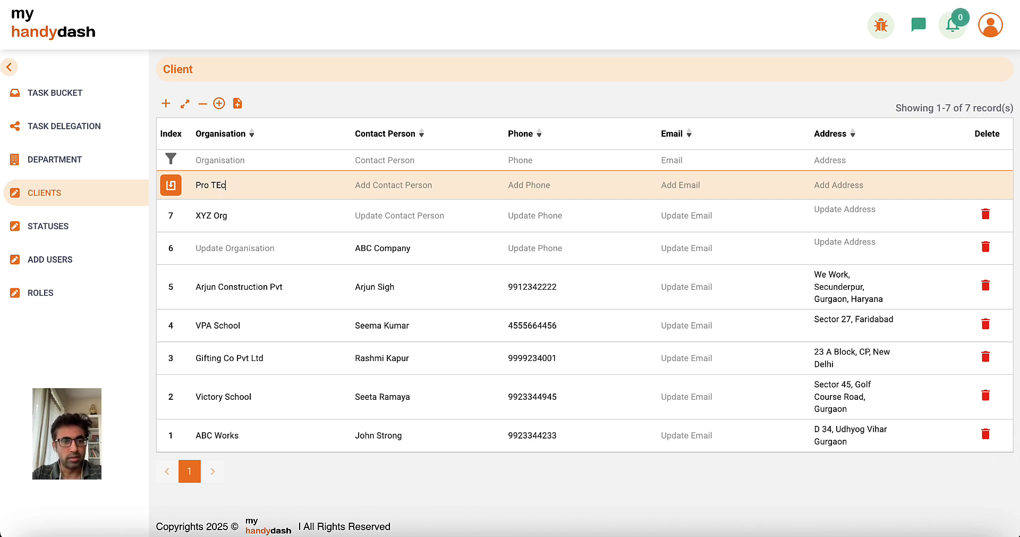
pyautogui.press('BackSpace')
pyautogui.press('BackSpace')
pyautogui.write('ech Pvt Ltd')
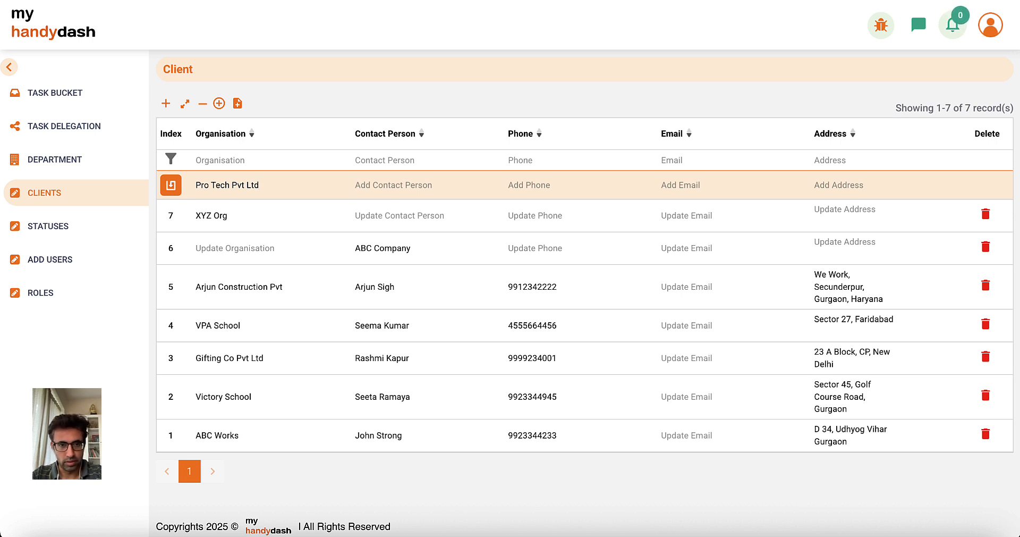
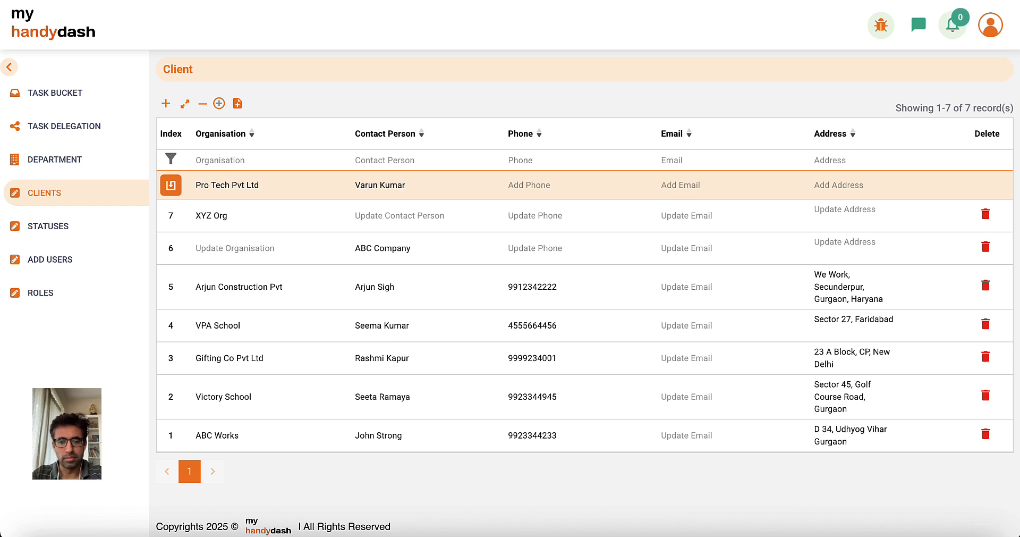
# Fill in the client's phone, e-mail and three-line address, then save the new client.
pyautogui.press('Tab')
pyautogui.write('9944556')
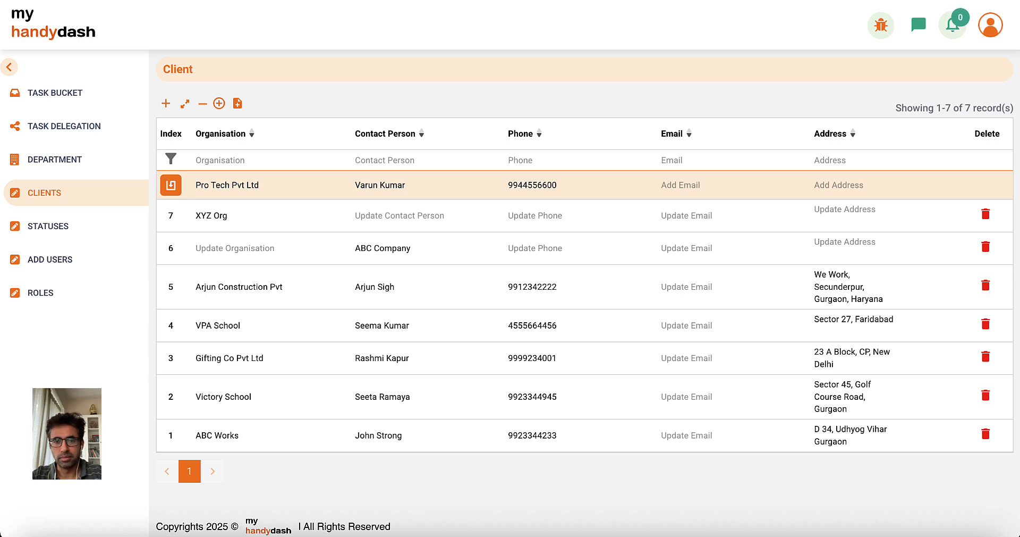
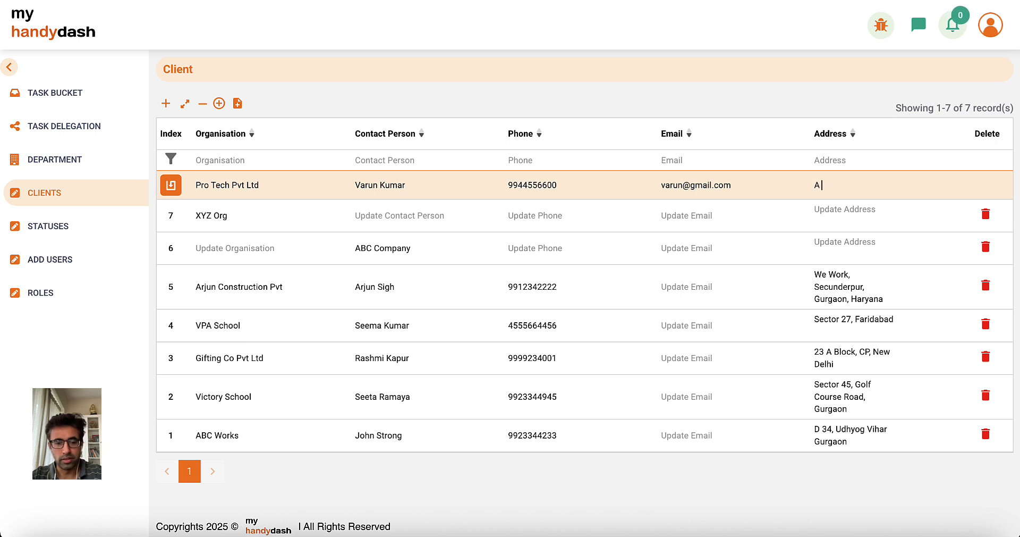
pyautogui.press('Return')
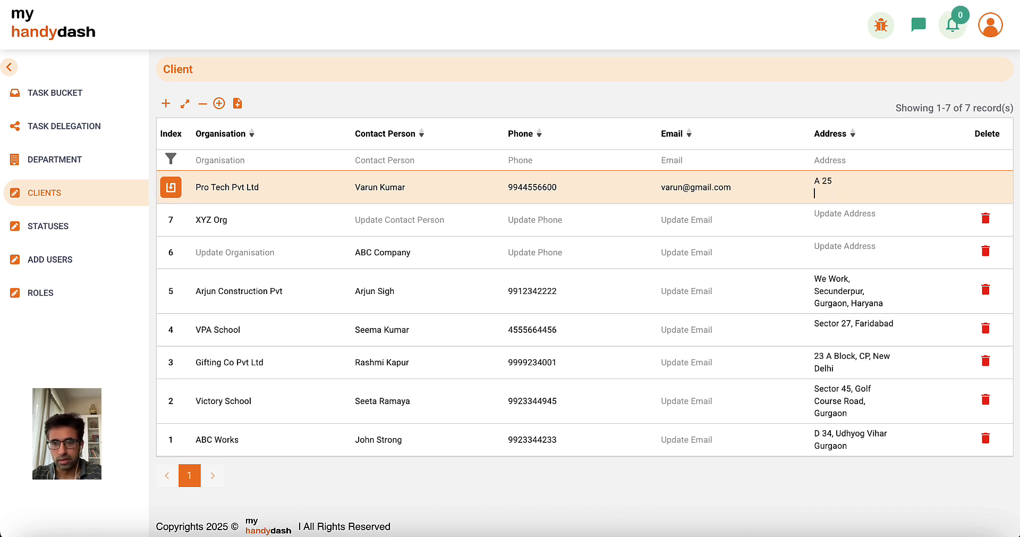
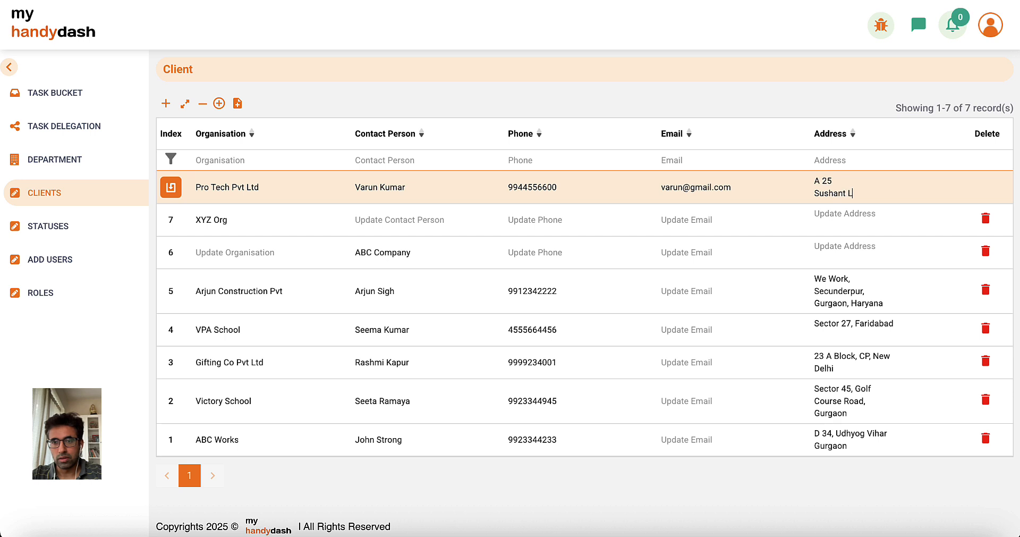
pyautogui.press('Return')
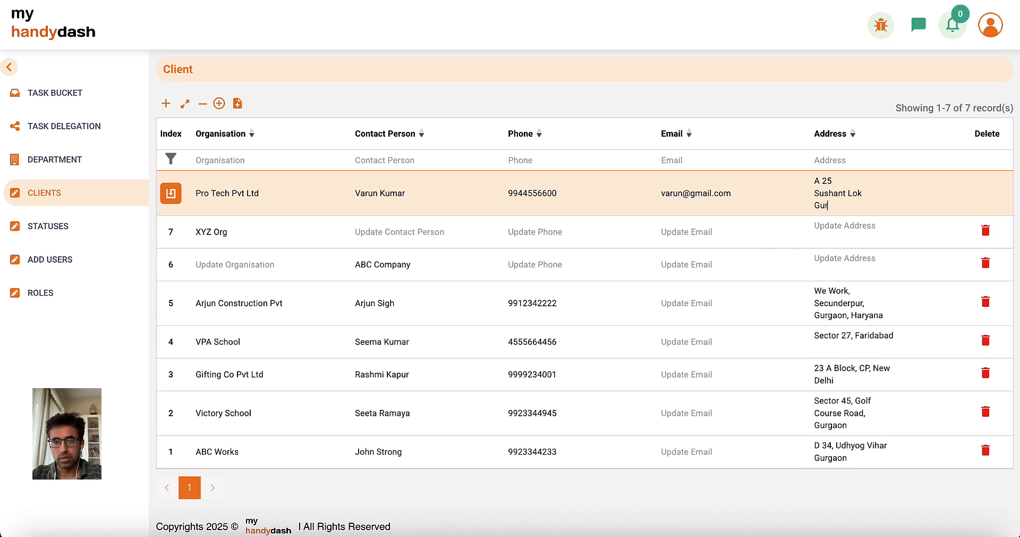
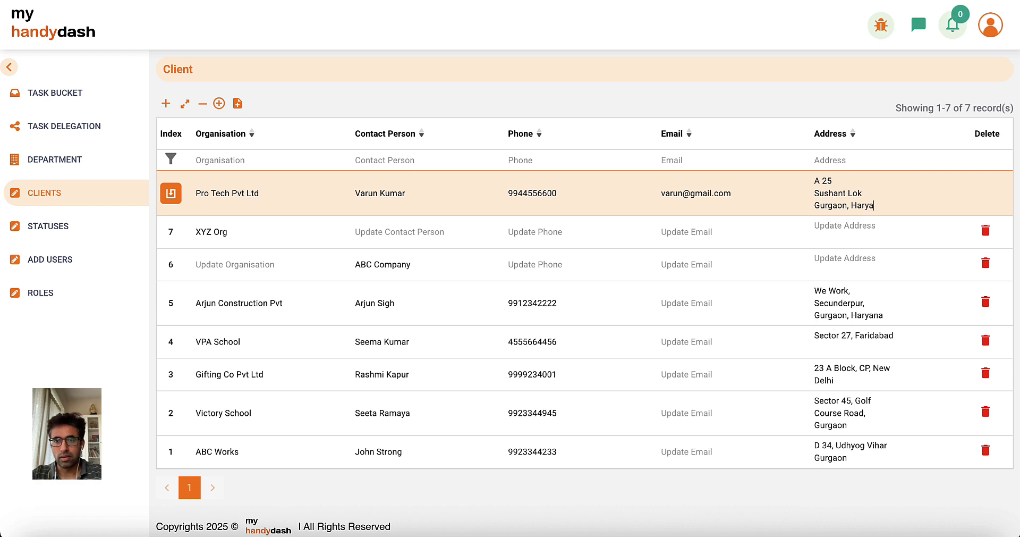
pyautogui.click(170, 195)
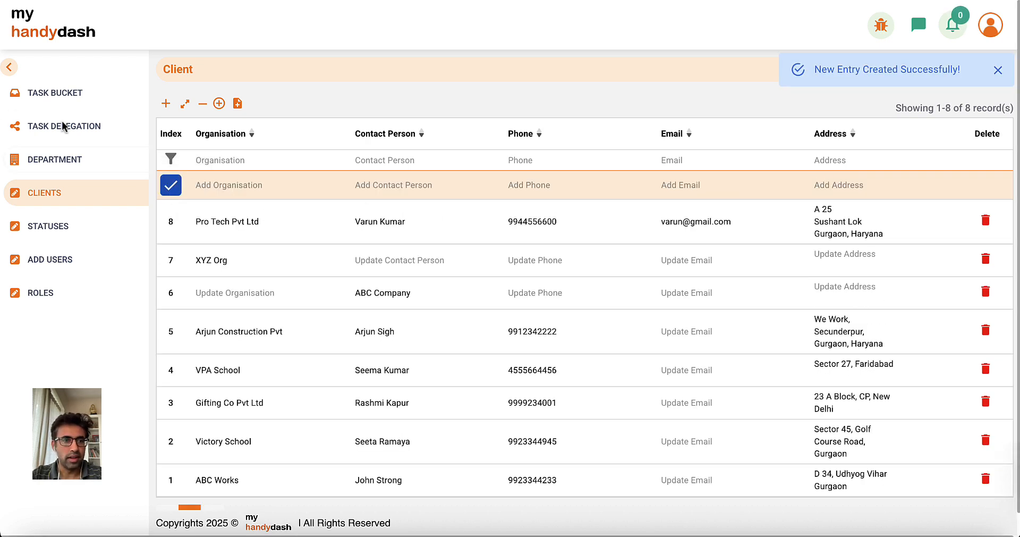
pyautogui.click(51, 93)
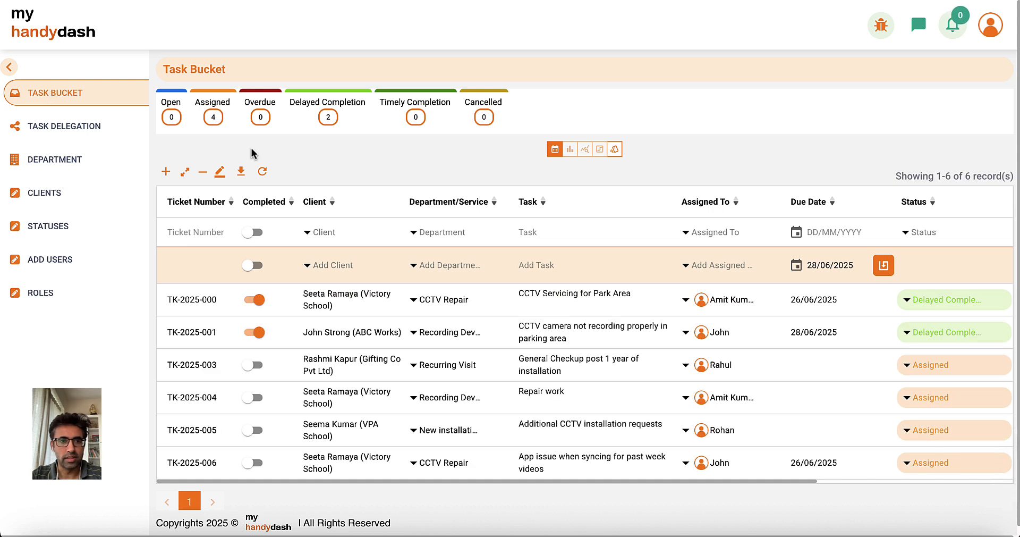
# Filter the task list by the Pro Tech client, then clear the filter.
pyautogui.click(313, 231)
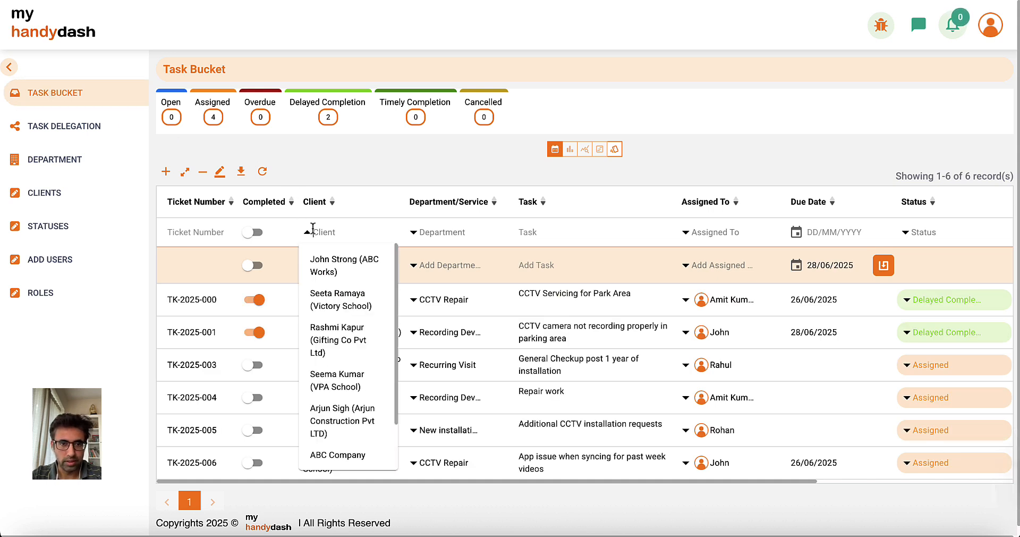
pyautogui.scroll(-3, 345, 372)
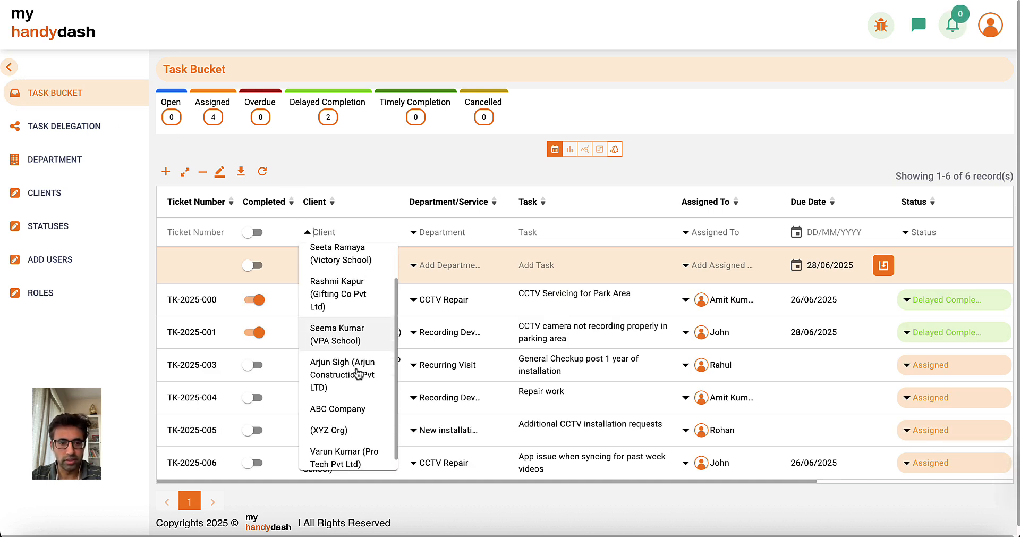
pyautogui.write('var')
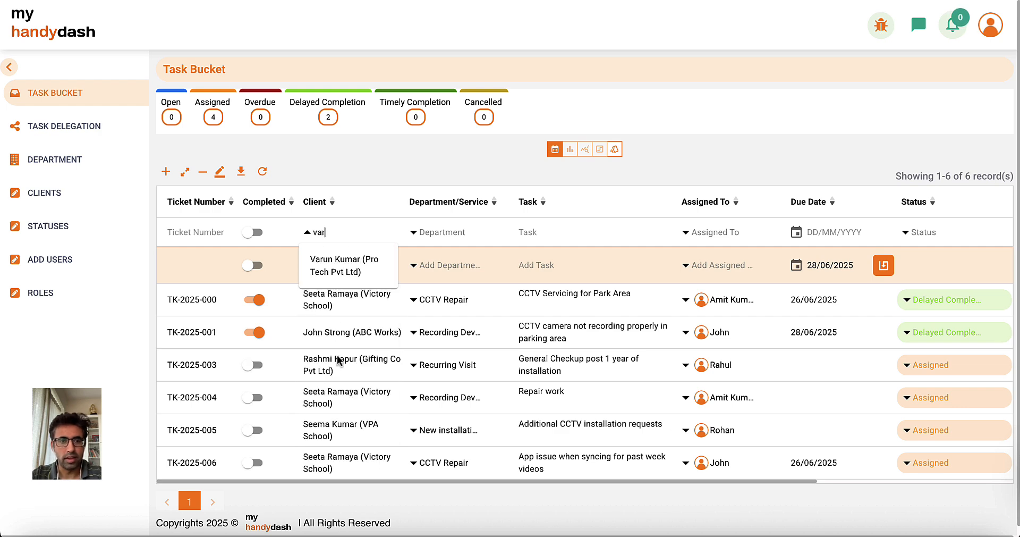
pyautogui.click(336, 274)
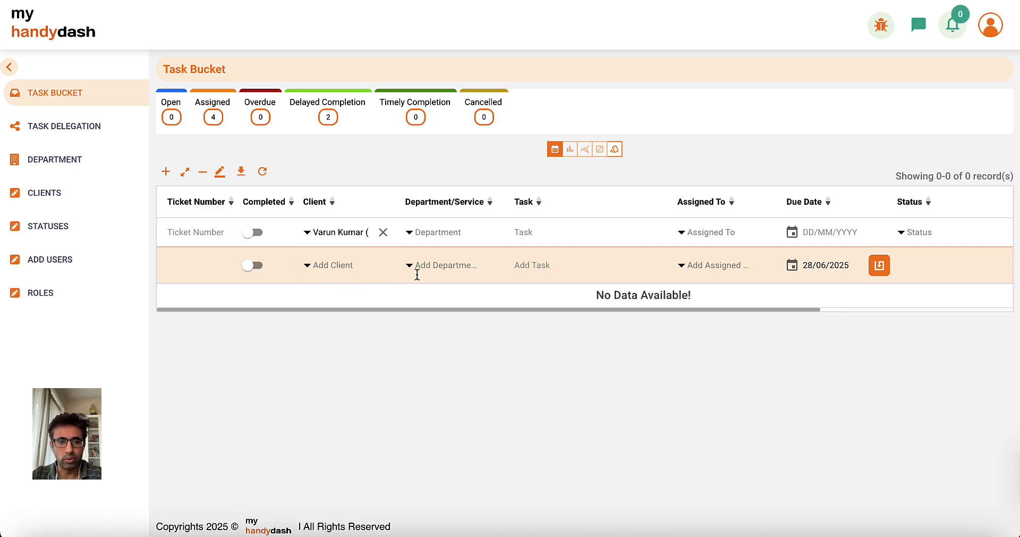
pyautogui.click(383, 233)
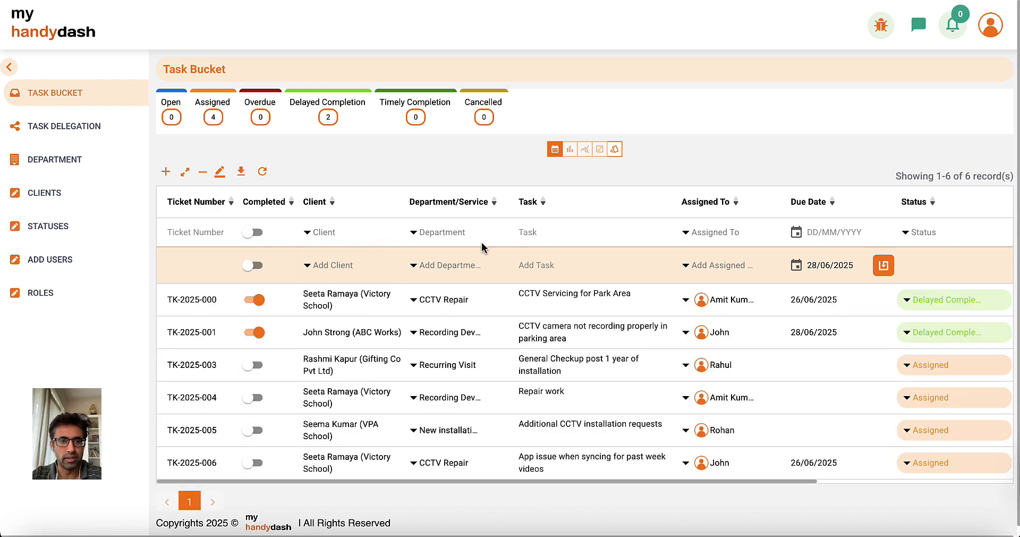
# Set the new task row's client to the Pro Tech Pvt Ltd contact.
pyautogui.click(343, 265)
pyautogui.write('varu')
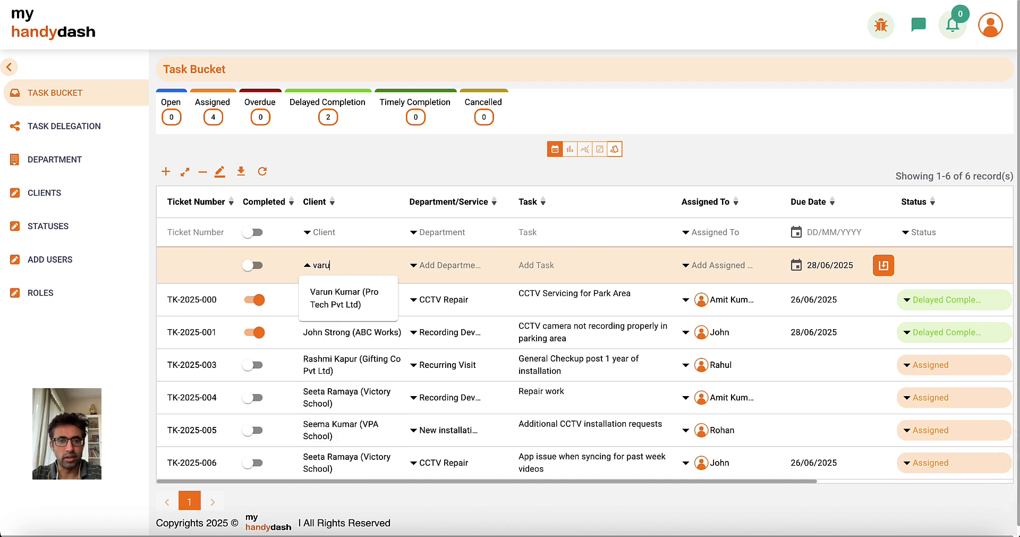
pyautogui.click(342, 298)
pyautogui.click(447, 266)
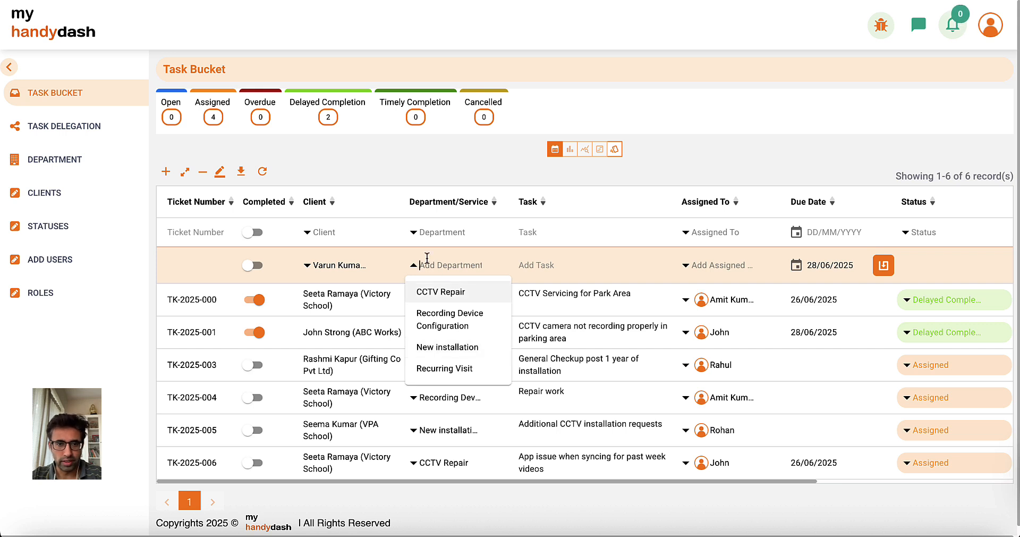
# Add Routine Maintenance as a new department for the new task row.
pyautogui.click(444, 268)
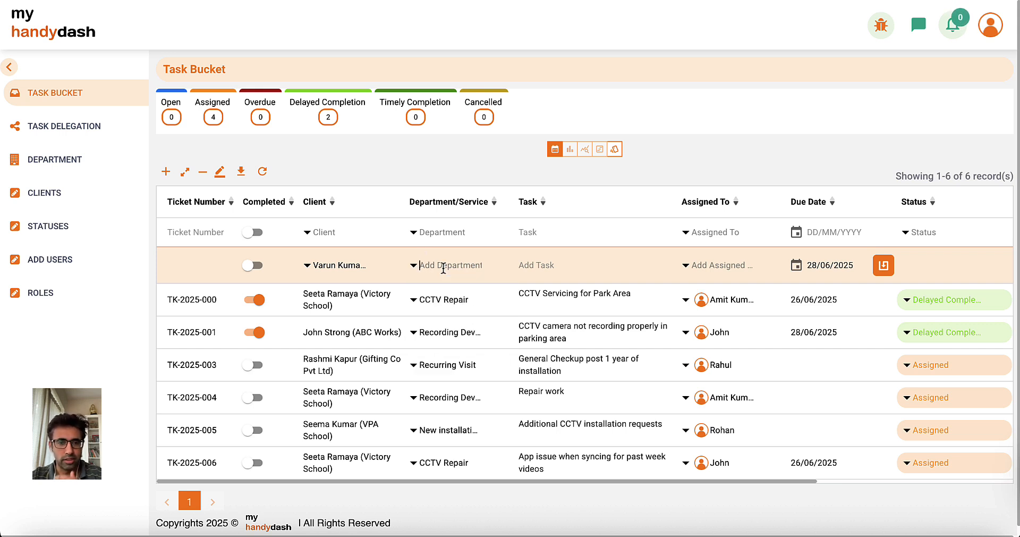
pyautogui.click(444, 267)
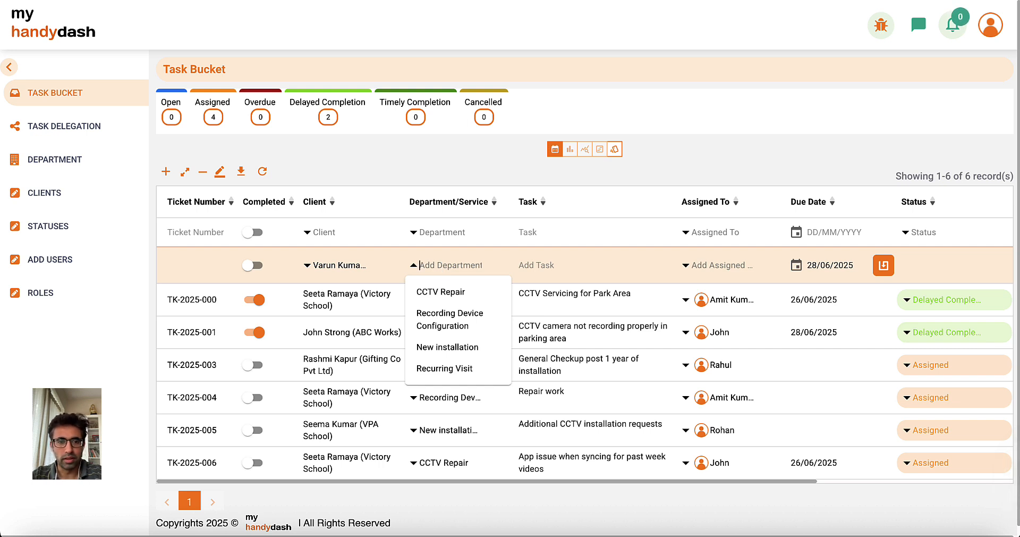
pyautogui.write('Rout')
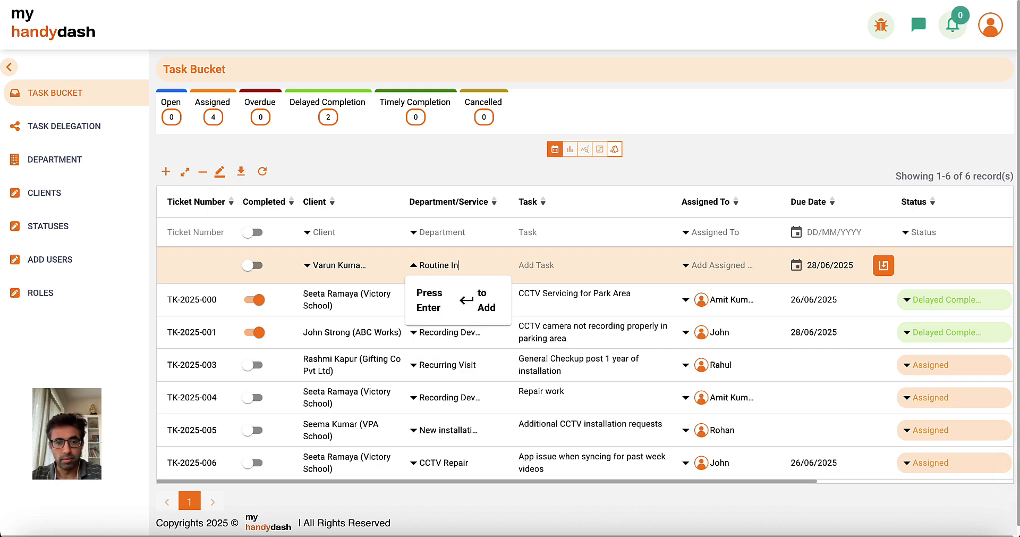
pyautogui.write('ine Maintenance')
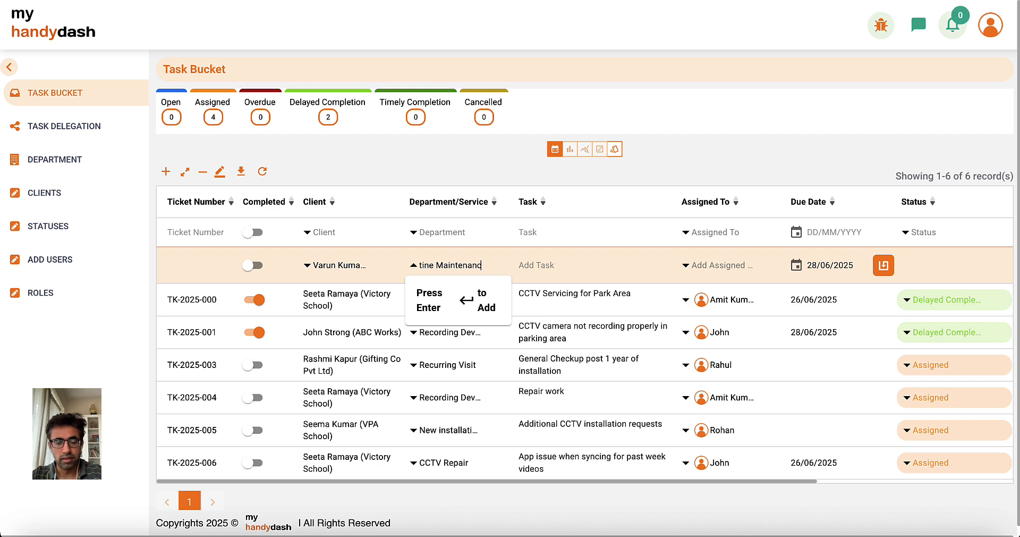
pyautogui.press('Return')
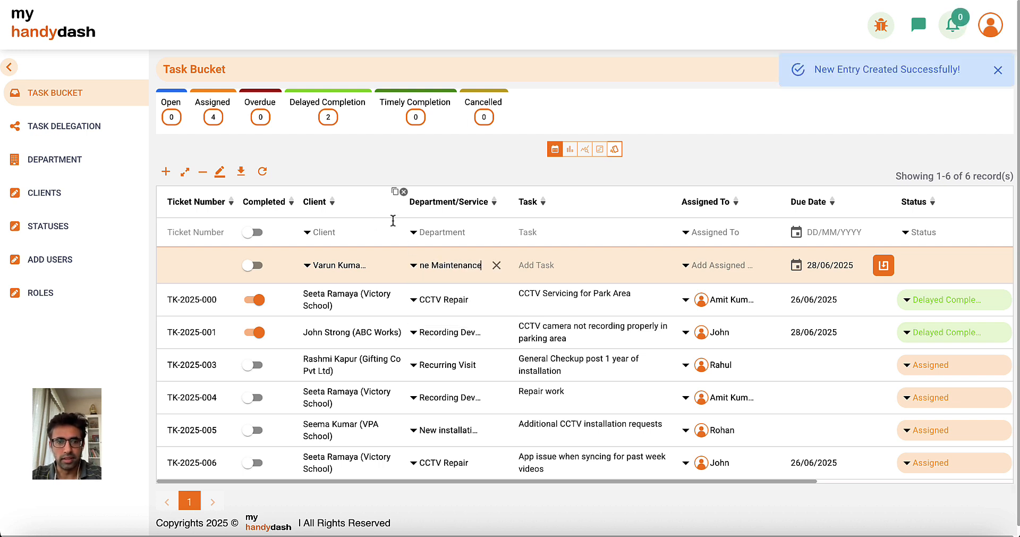
# Enter task 'Monthly visit' due 30/06/2025 and save it as a ticket.
pyautogui.click(551, 270)
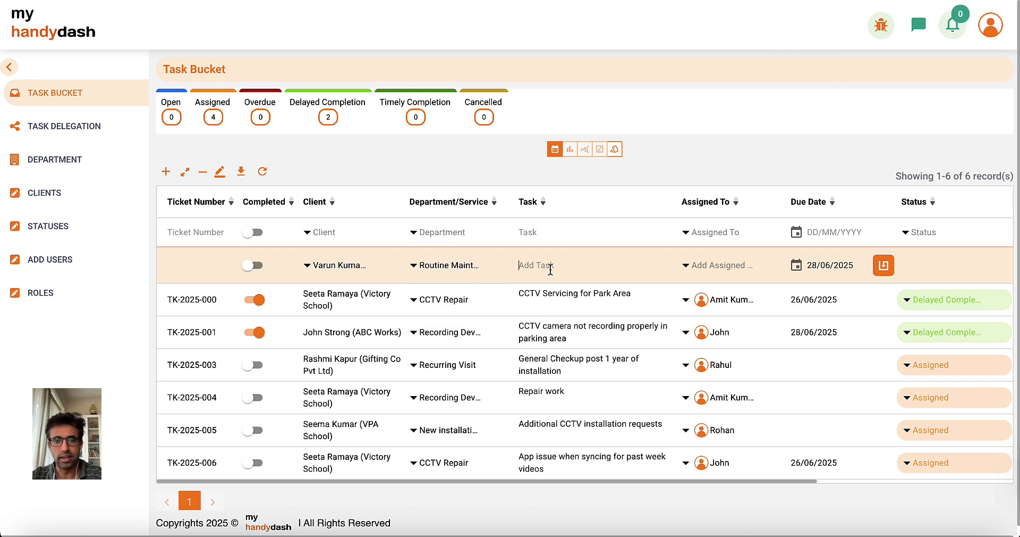
pyautogui.write('Monthly visit')
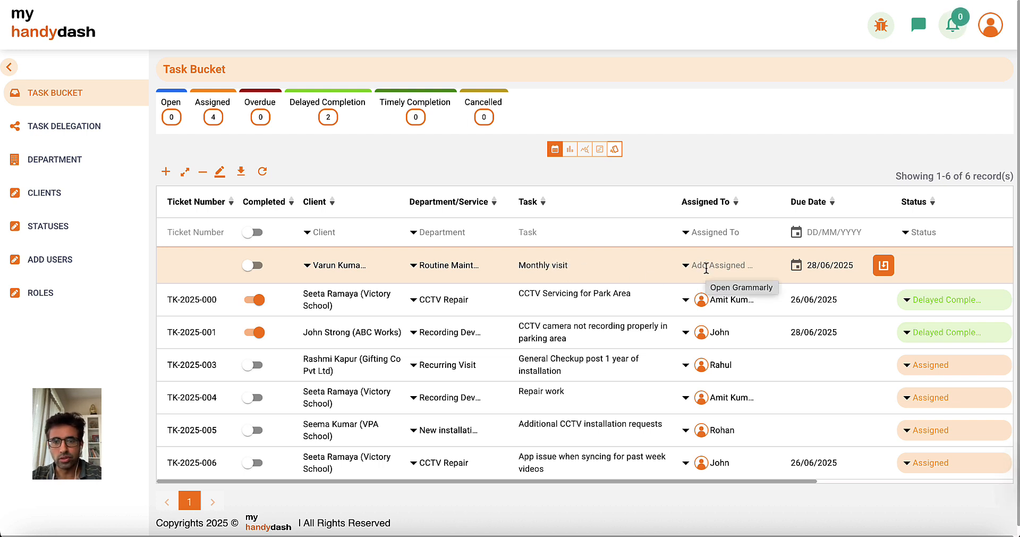
pyautogui.click(796, 265)
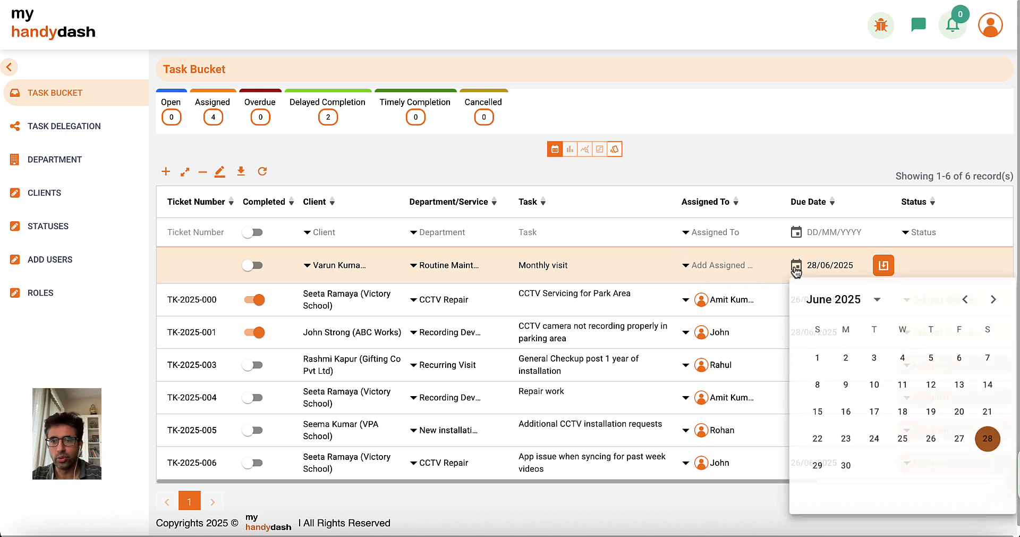
pyautogui.click(846, 465)
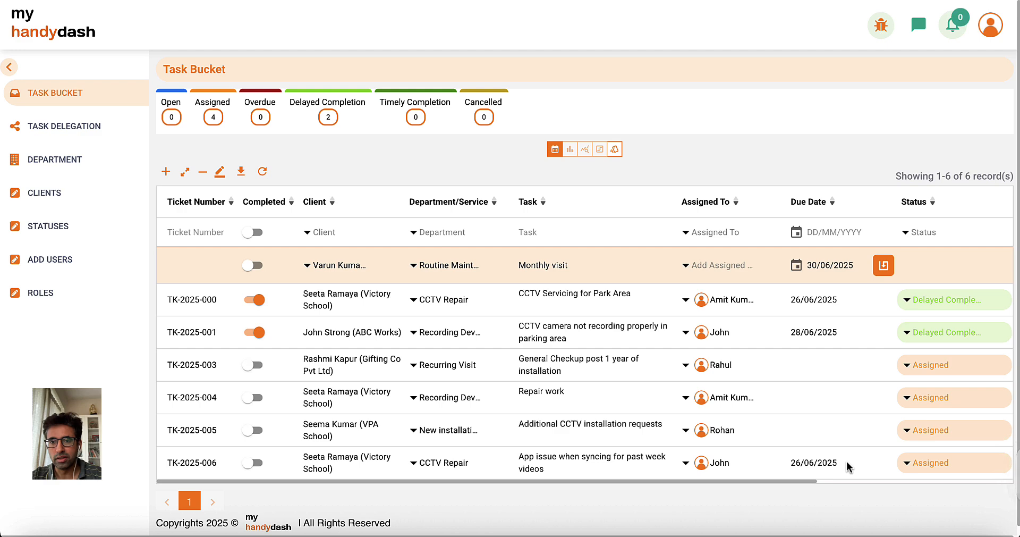
pyautogui.click(883, 265)
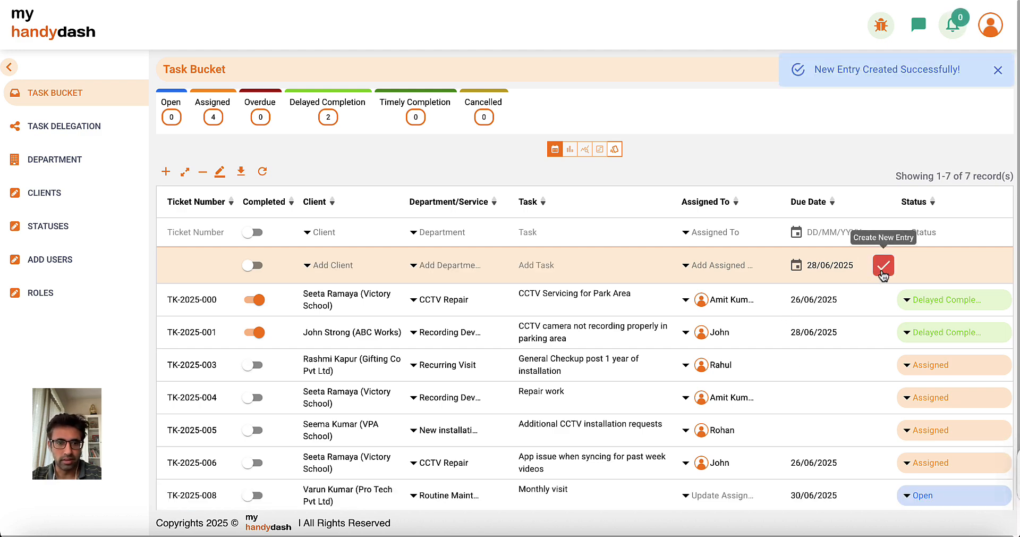
# Assign TK-2025-008 to the same technician who handles TK-2025-003.
pyautogui.scroll(-2, 883, 274)
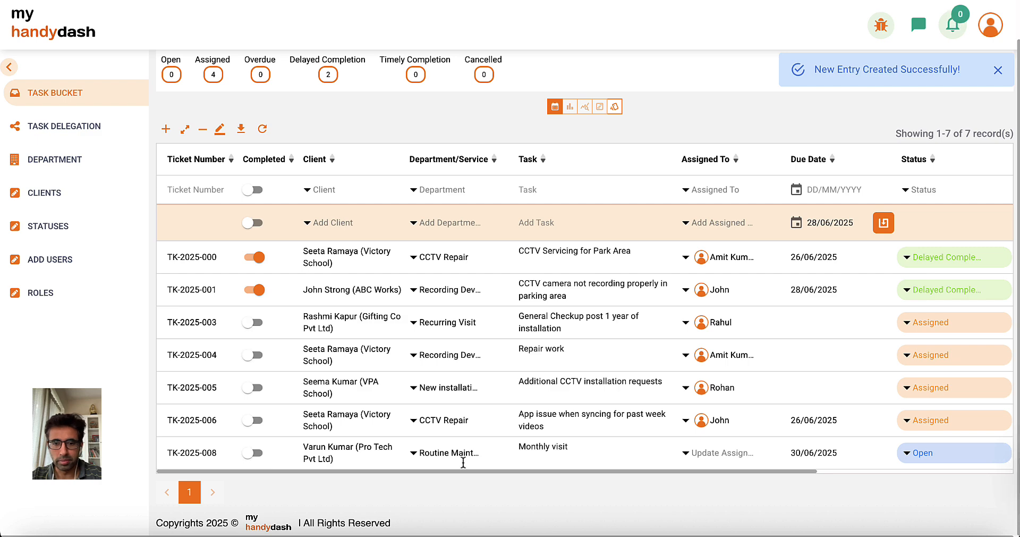
pyautogui.hscroll(3, 463, 460)
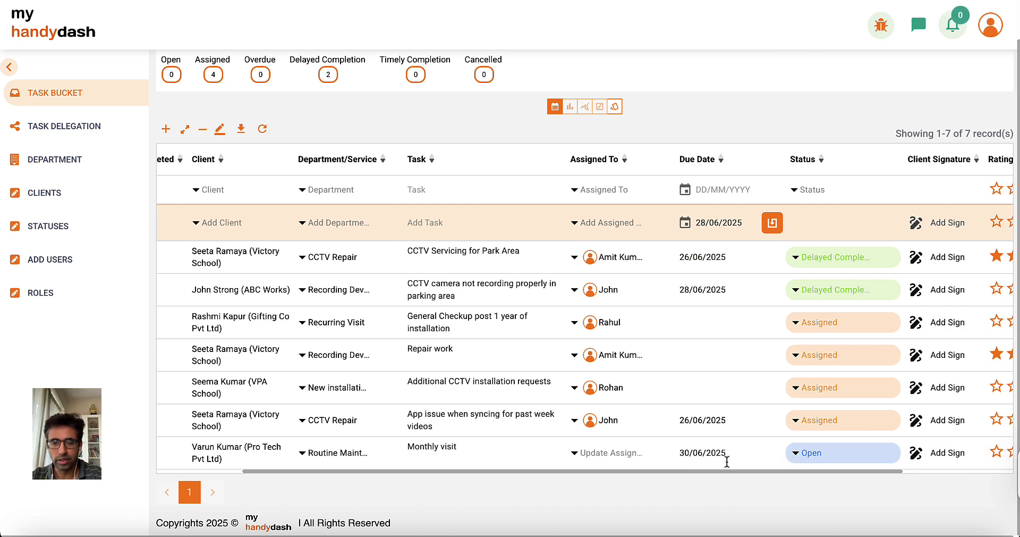
pyautogui.click(575, 455)
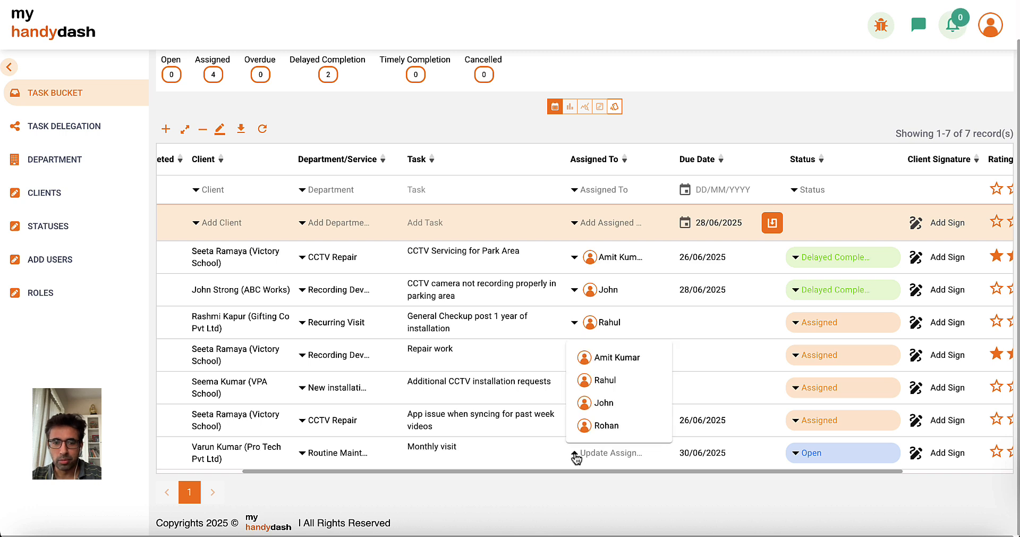
pyautogui.click(605, 382)
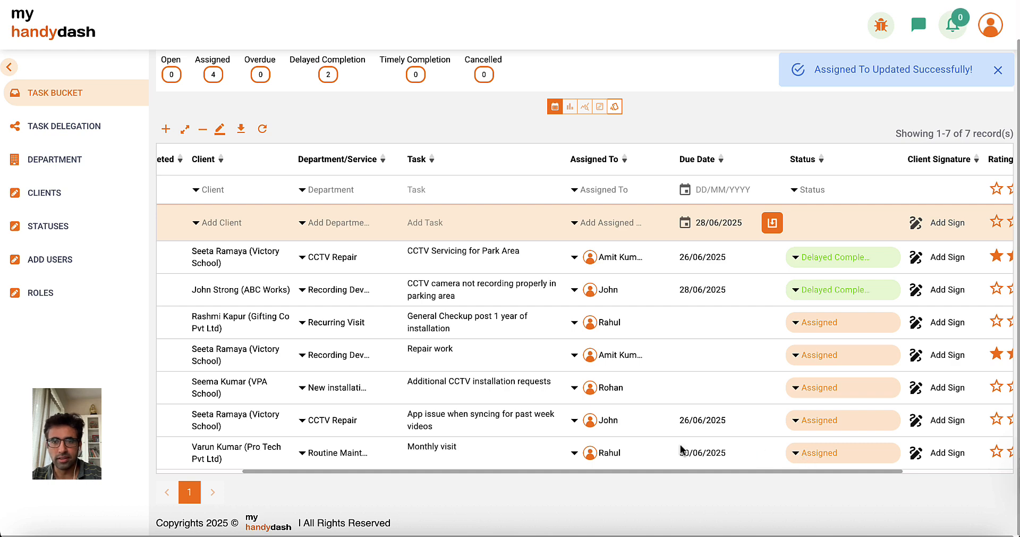
pyautogui.hscroll(-3, 680, 449)
pyautogui.scroll(1, 653, 416)
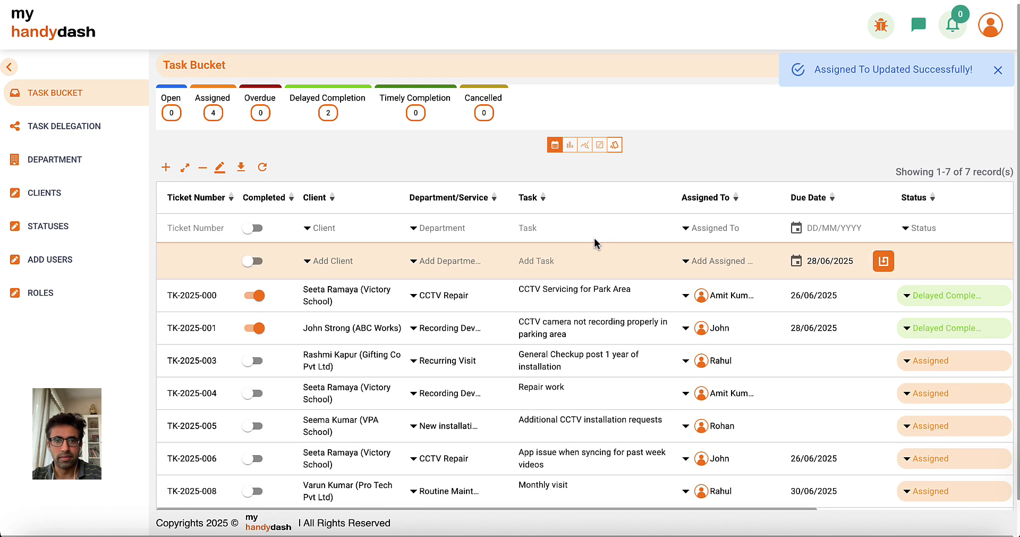
# Switch the Task Bucket back to card view.
pyautogui.click(614, 144)
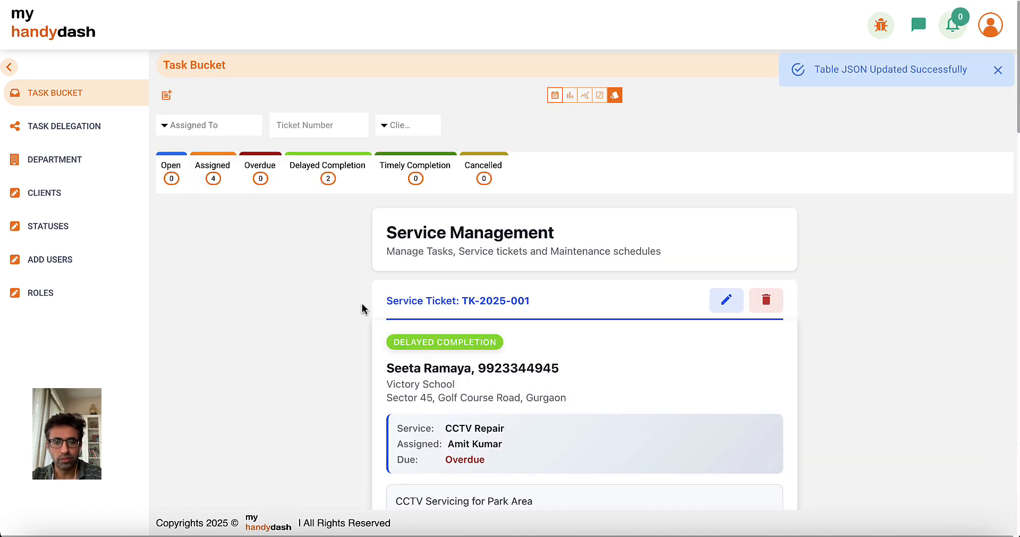
pyautogui.scroll(-15, 500, 396)
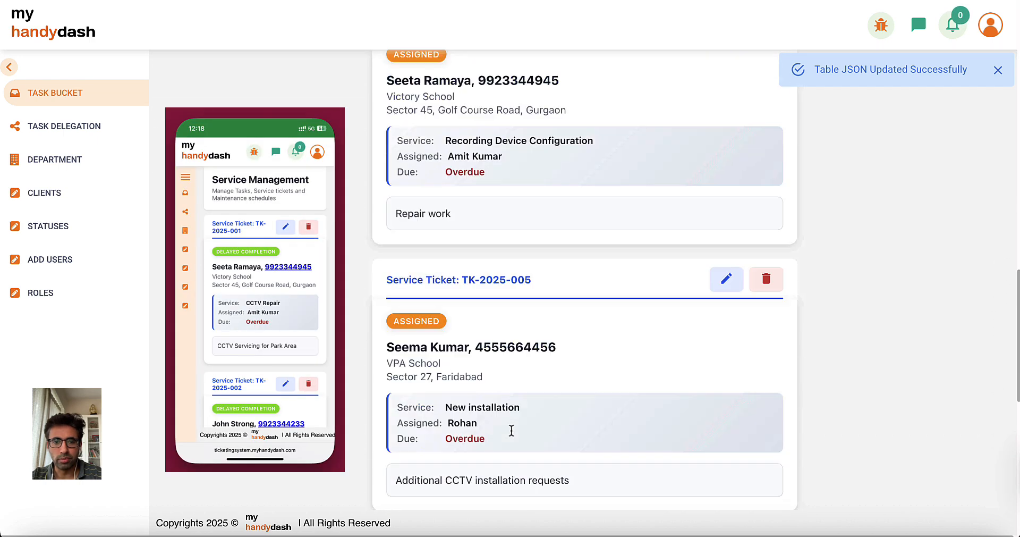
pyautogui.scroll(-10, 511, 429)
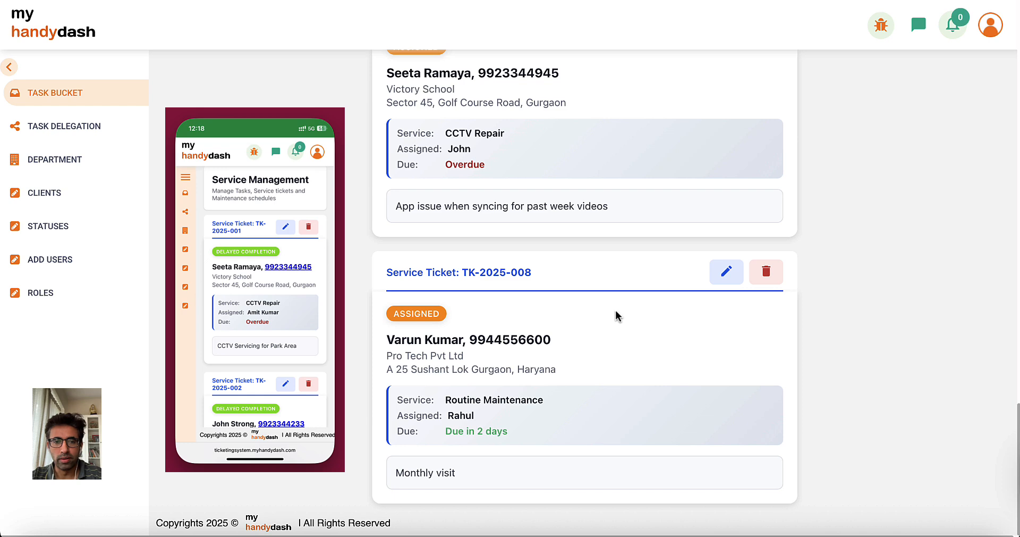
pyautogui.scroll(15, 530, 292)
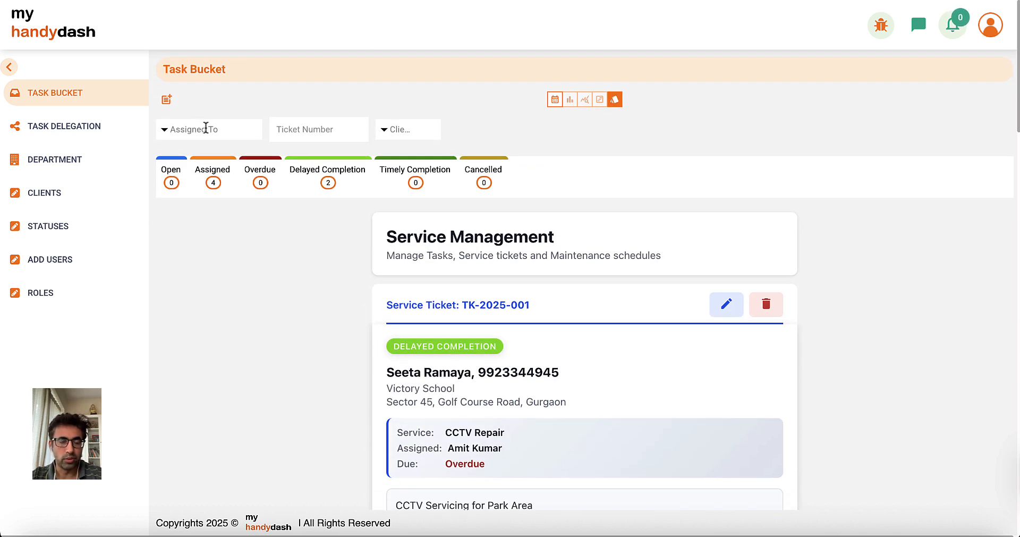
# Filter the cards by Assigned To, choosing the TK-2025-003 technician.
pyautogui.click(205, 129)
pyautogui.write('rah')
pyautogui.click(183, 155)
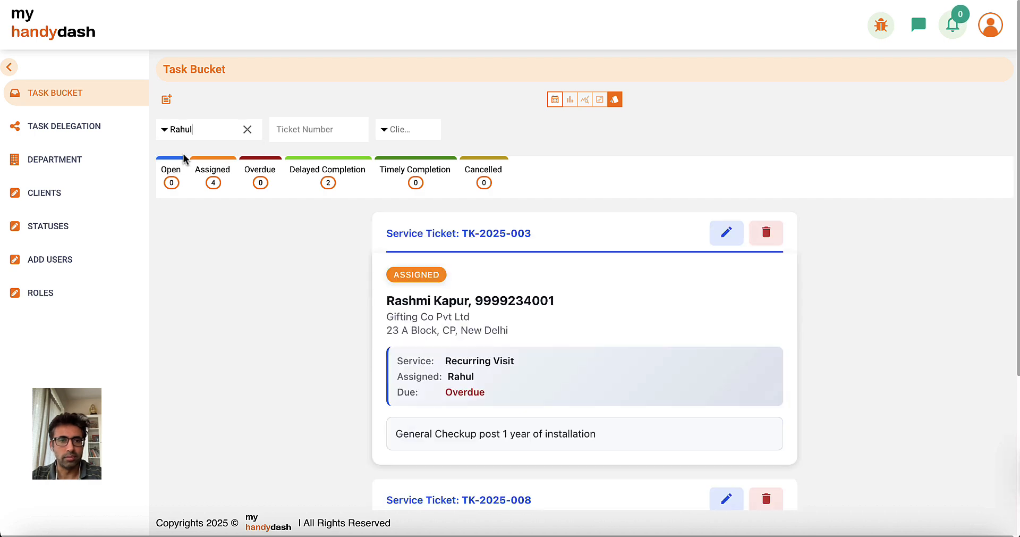
pyautogui.scroll(-2, 359, 383)
pyautogui.scroll(-2, 375, 413)
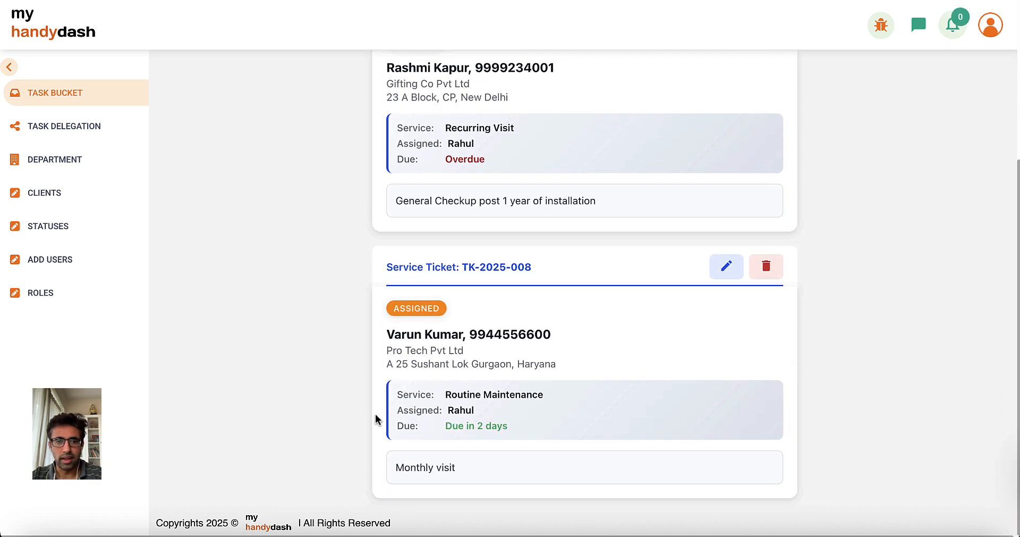
pyautogui.scroll(4, 310, 234)
# Add a Client filter for the Pro Tech contact, then collapse the sidebar.
pyautogui.click(388, 129)
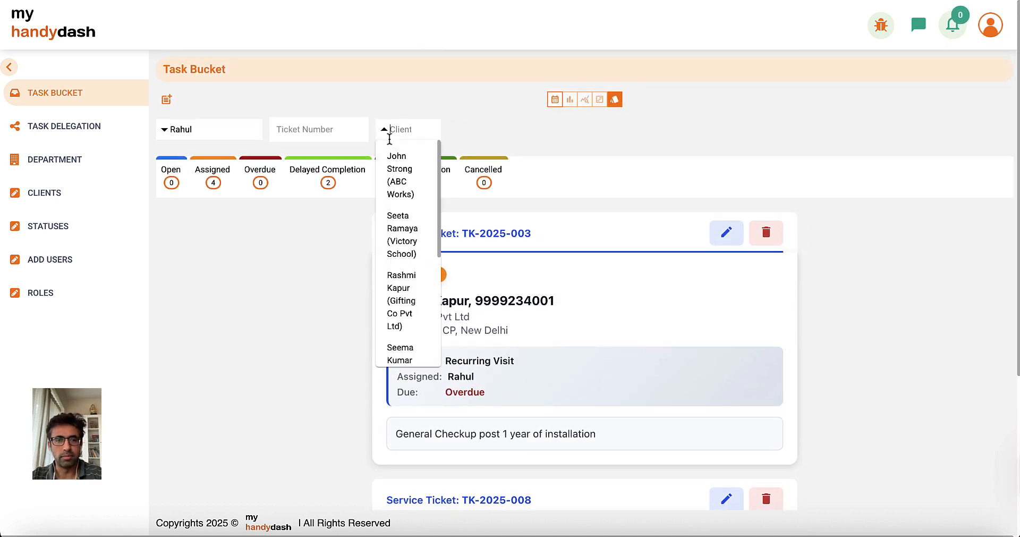
pyautogui.write('var')
pyautogui.click(393, 167)
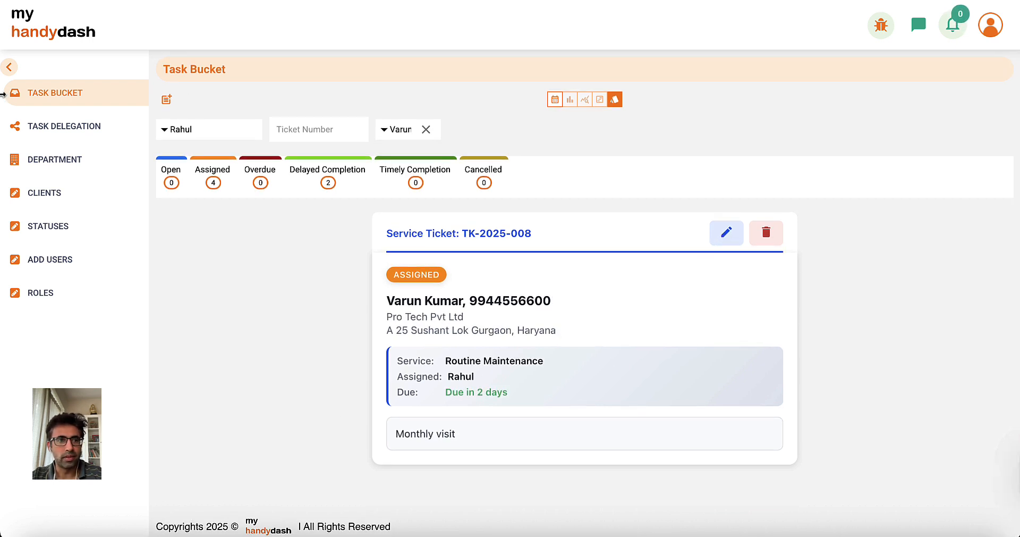
pyautogui.click(9, 67)
# Toggle Completed on in TK-2025-008's Update form, save it, then expand the sidebar.
pyautogui.moveTo(1019, 210); pyautogui.dragTo(38, 216)
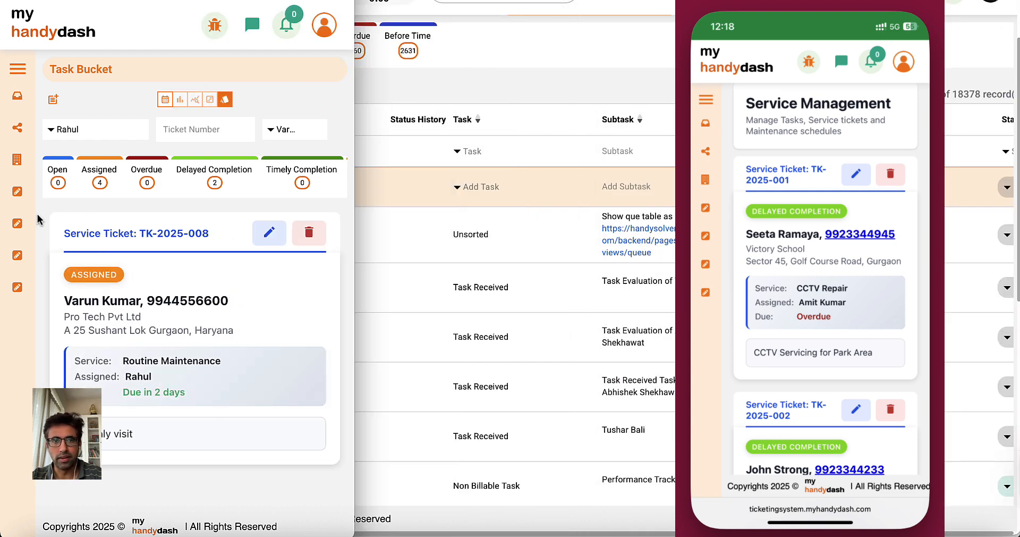
pyautogui.hotkey('ctrl', 'alt', 'Return')
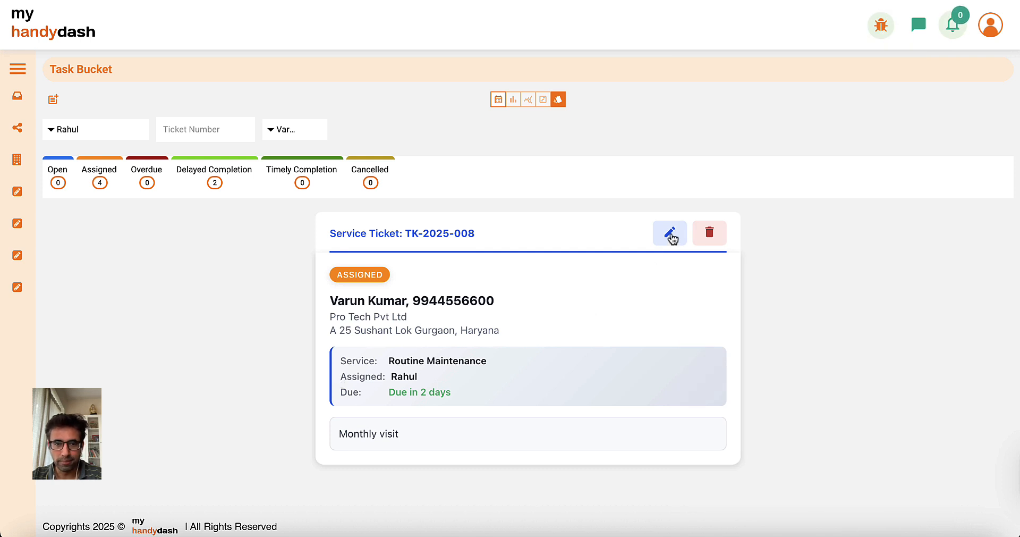
pyautogui.click(670, 238)
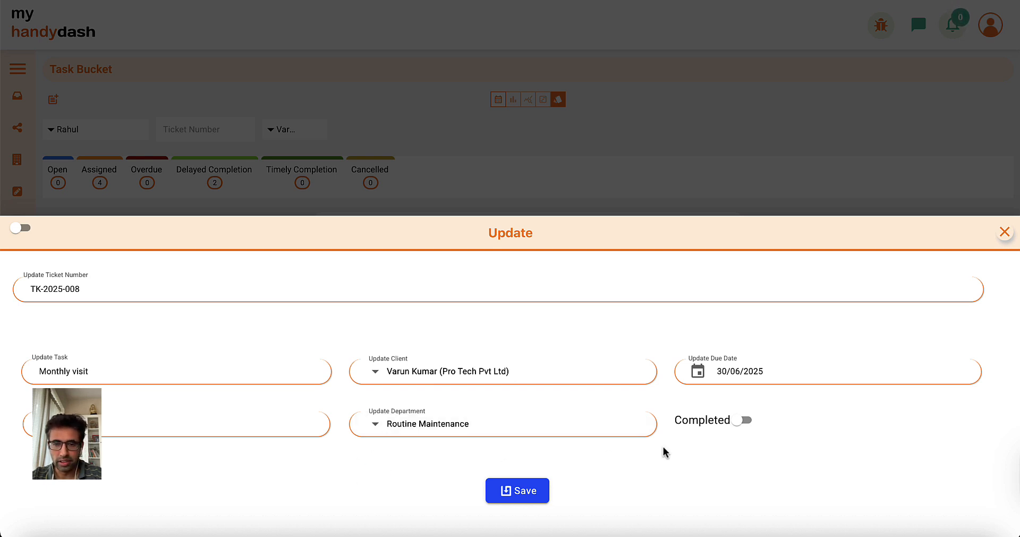
pyautogui.click(741, 421)
pyautogui.click(518, 493)
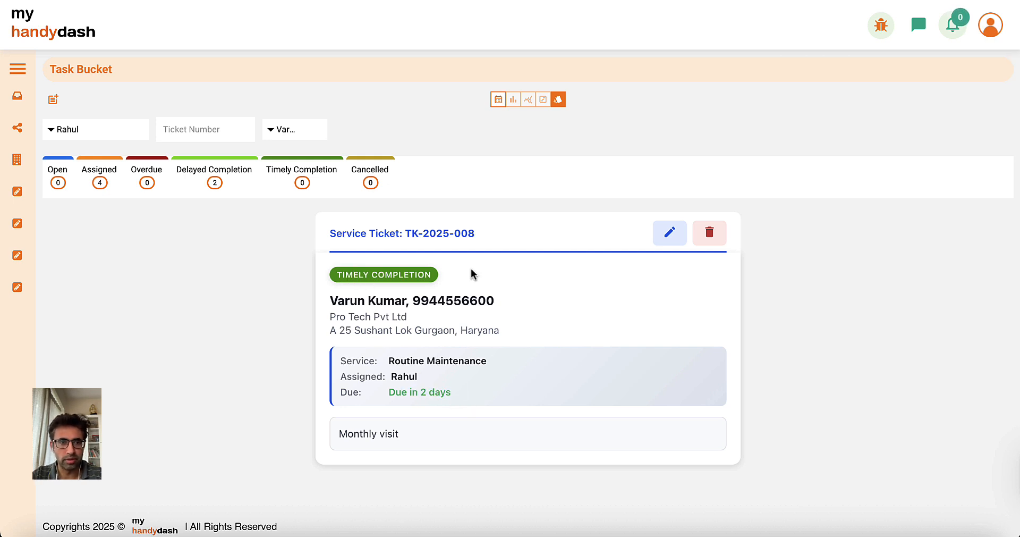
pyautogui.click(18, 68)
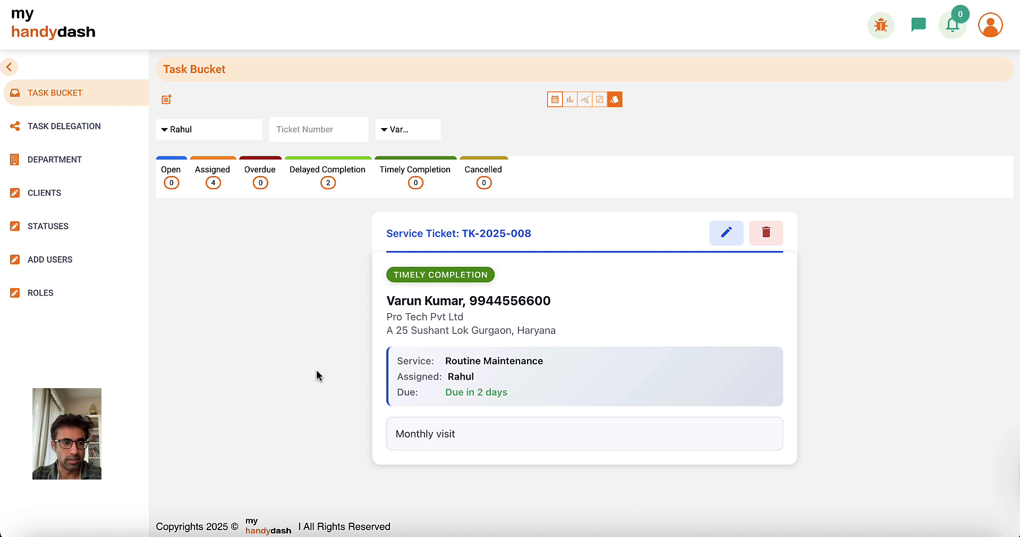
# On Task Delegation, set the new row's department to Routine Maintenance and client to Pro Tech Pvt Ltd.
pyautogui.click(48, 137)
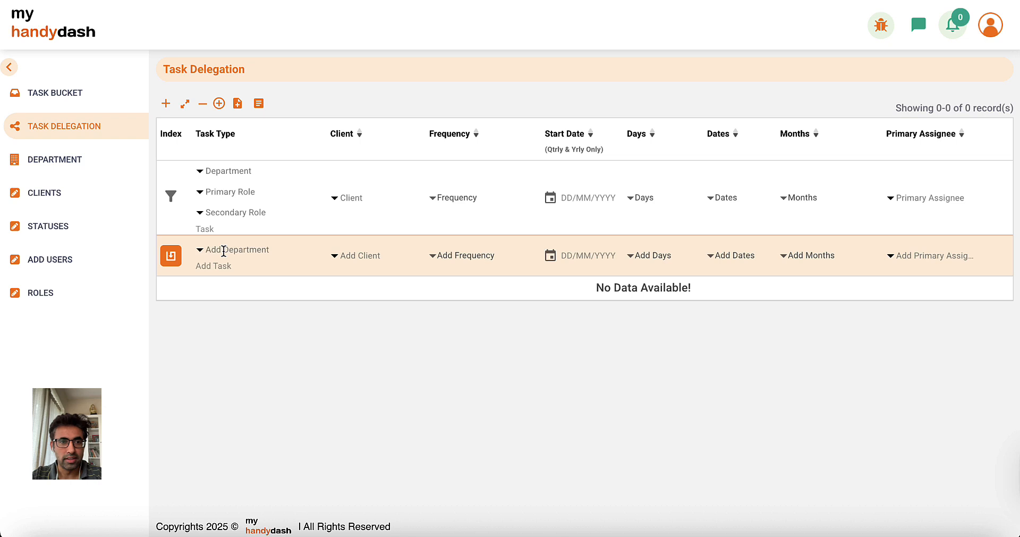
pyautogui.click(231, 249)
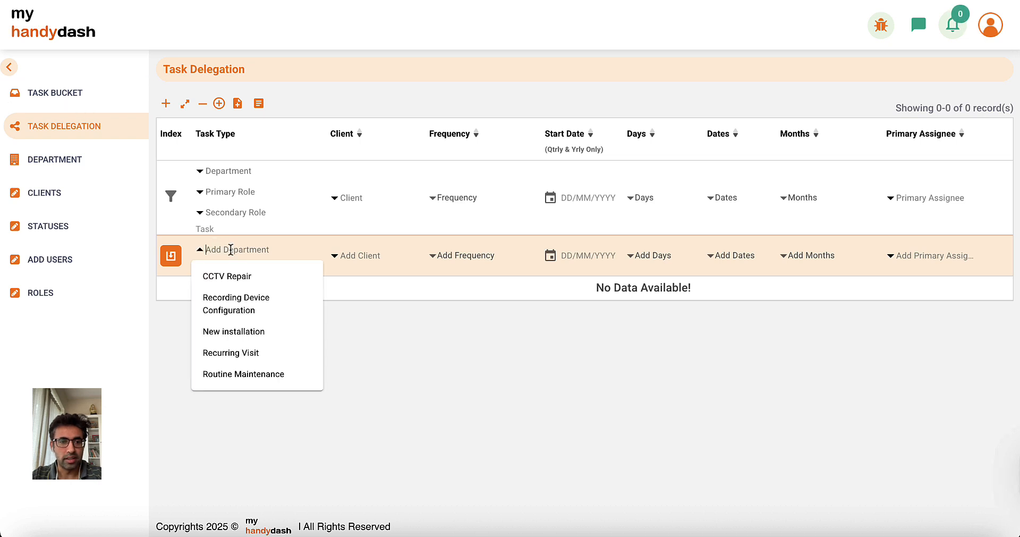
pyautogui.click(253, 374)
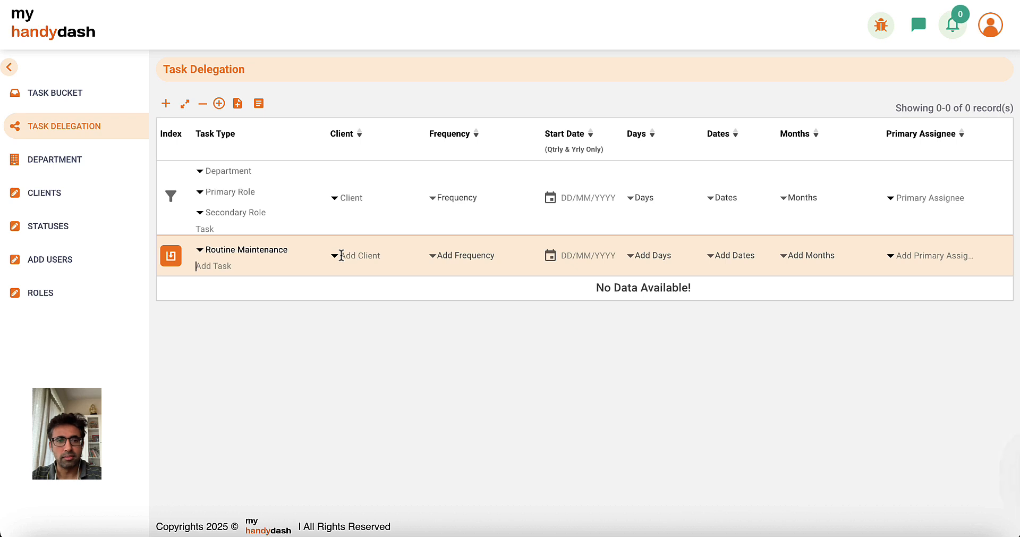
pyautogui.click(341, 255)
pyautogui.scroll(-1, 377, 355)
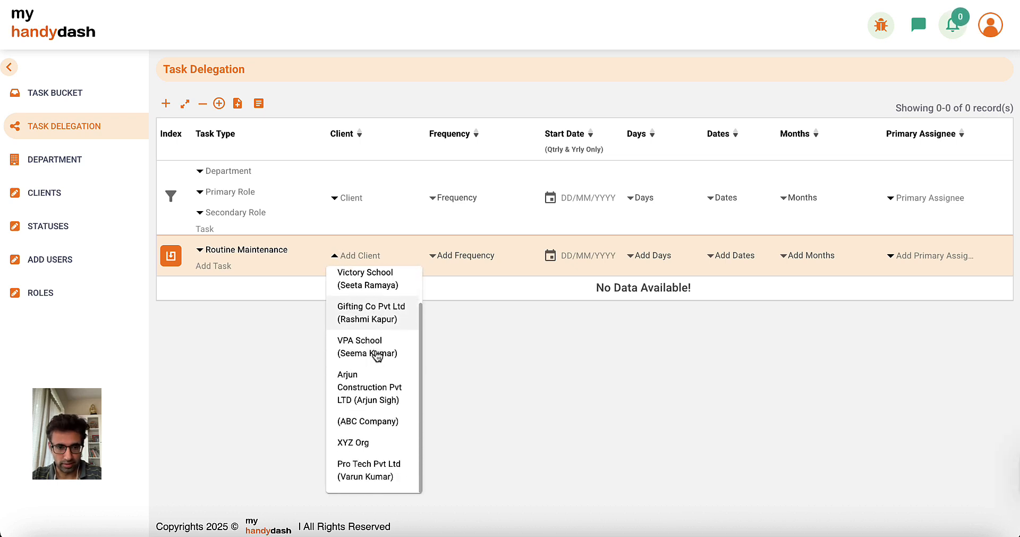
pyautogui.click(361, 475)
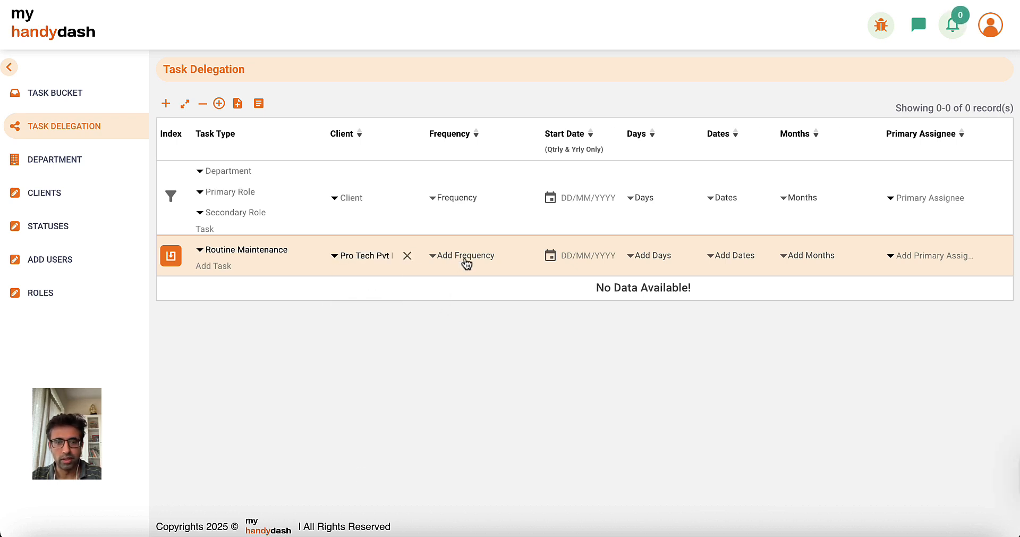
# Set the row's frequency to Yearly and start date to 28/06/2025.
pyautogui.click(466, 260)
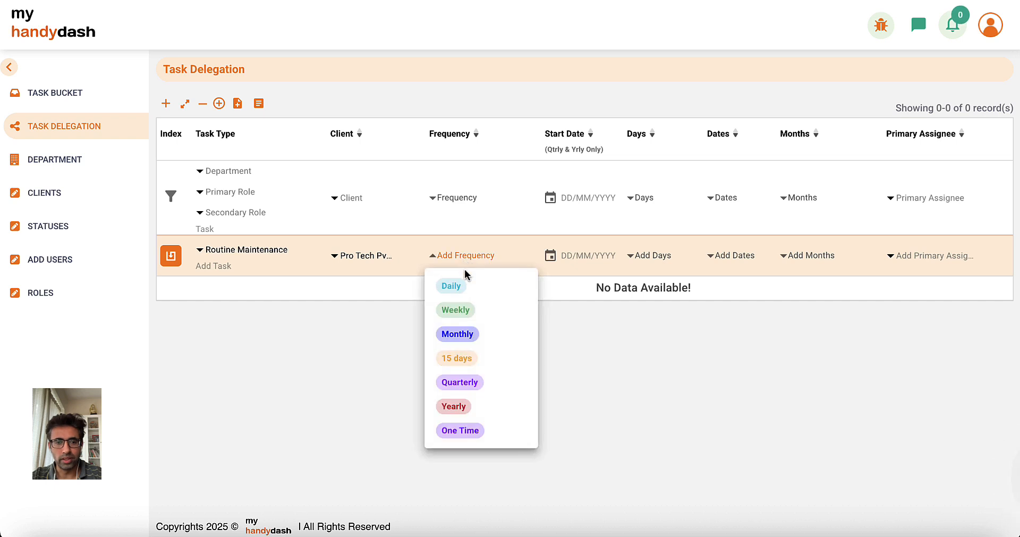
pyautogui.click(467, 403)
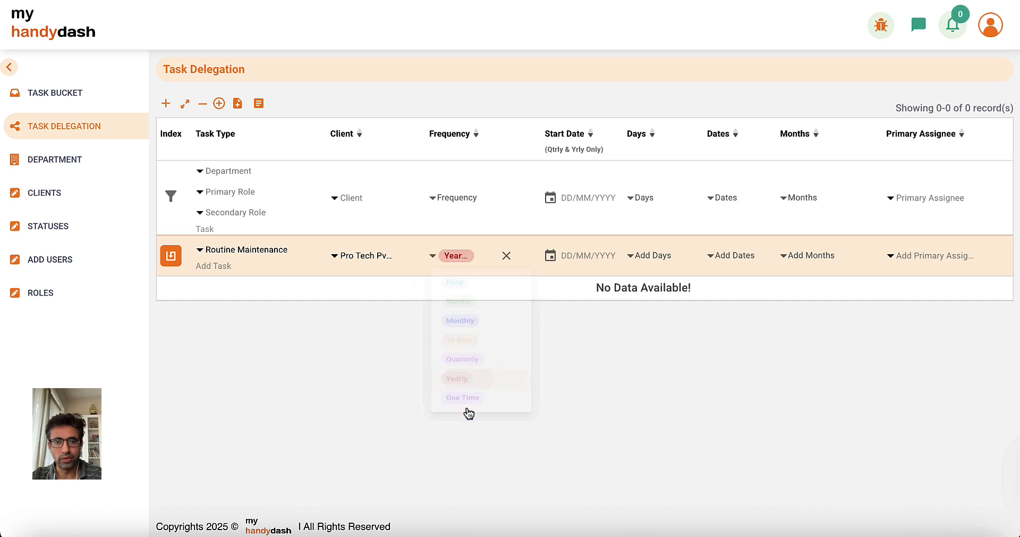
pyautogui.click(550, 257)
pyautogui.click(740, 432)
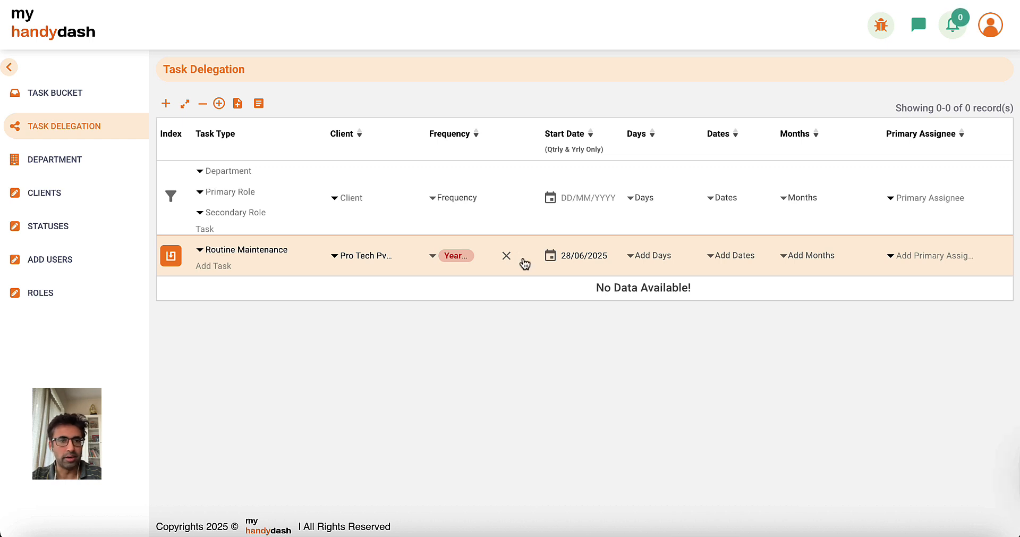
# Return to the Task Bucket, browse the ticket cards, and visit Department and back.
pyautogui.click(52, 94)
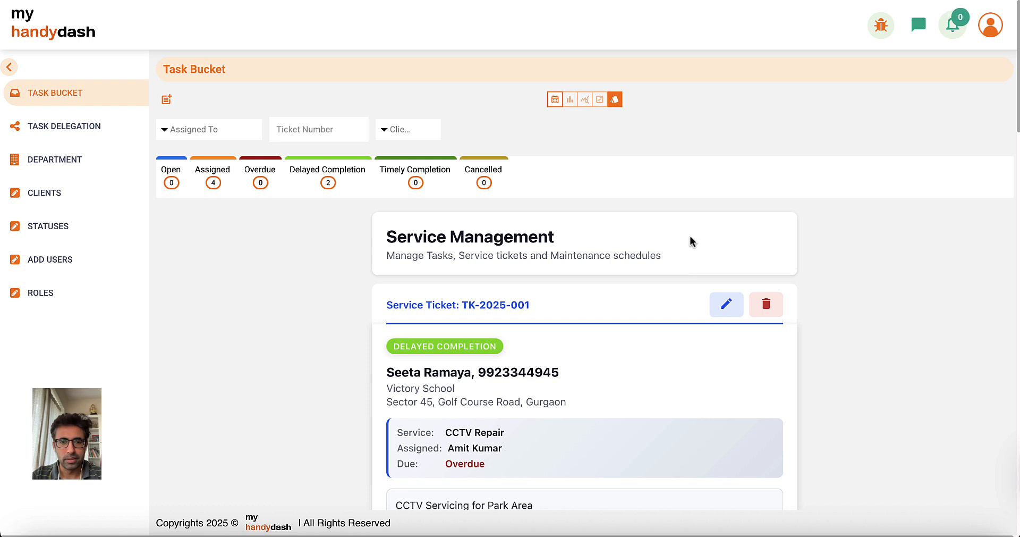
pyautogui.scroll(-2, 584, 330)
pyautogui.scroll(2, 511, 377)
pyautogui.scroll(-1, 511, 377)
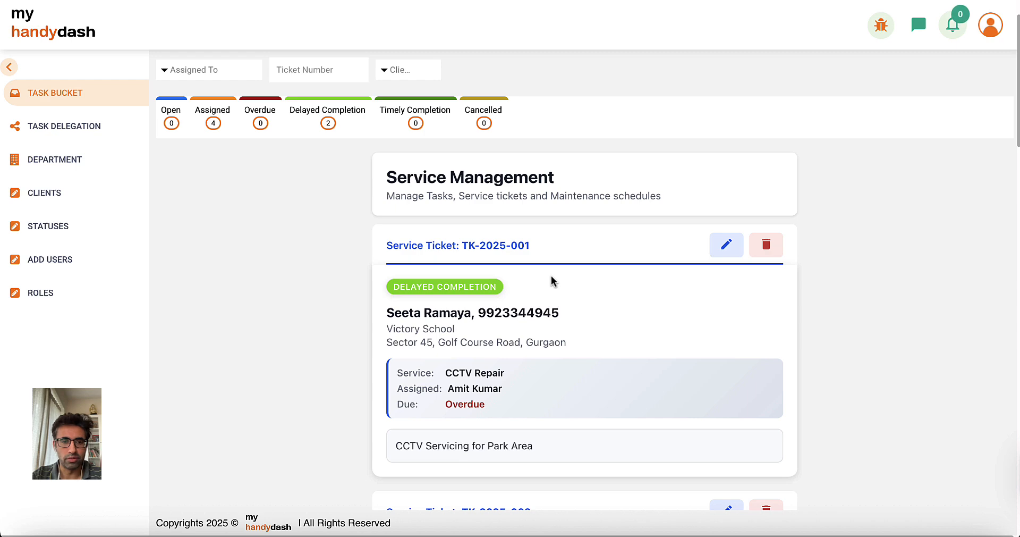
pyautogui.scroll(-5, 552, 281)
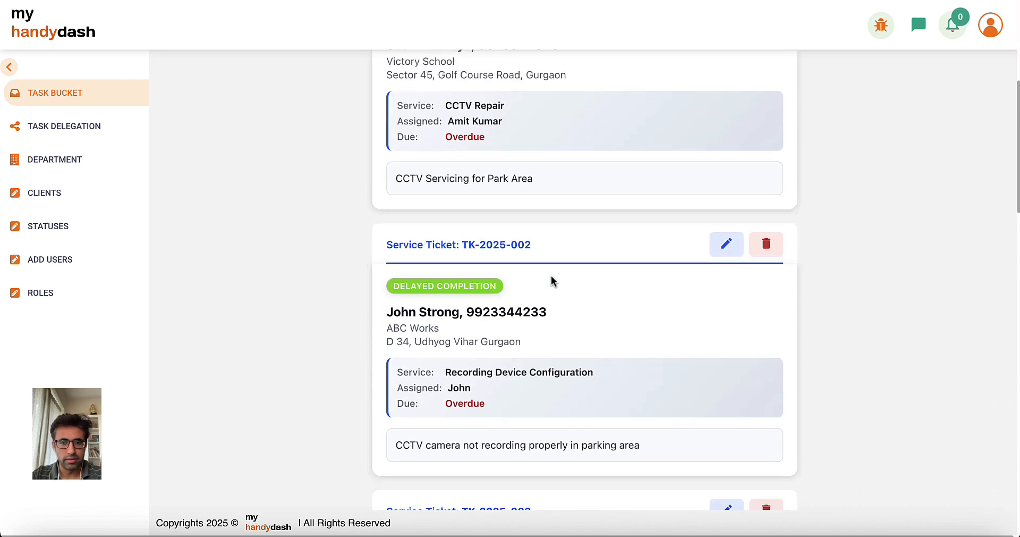
pyautogui.scroll(-7, 549, 241)
pyautogui.scroll(10, 548, 242)
pyautogui.click(51, 161)
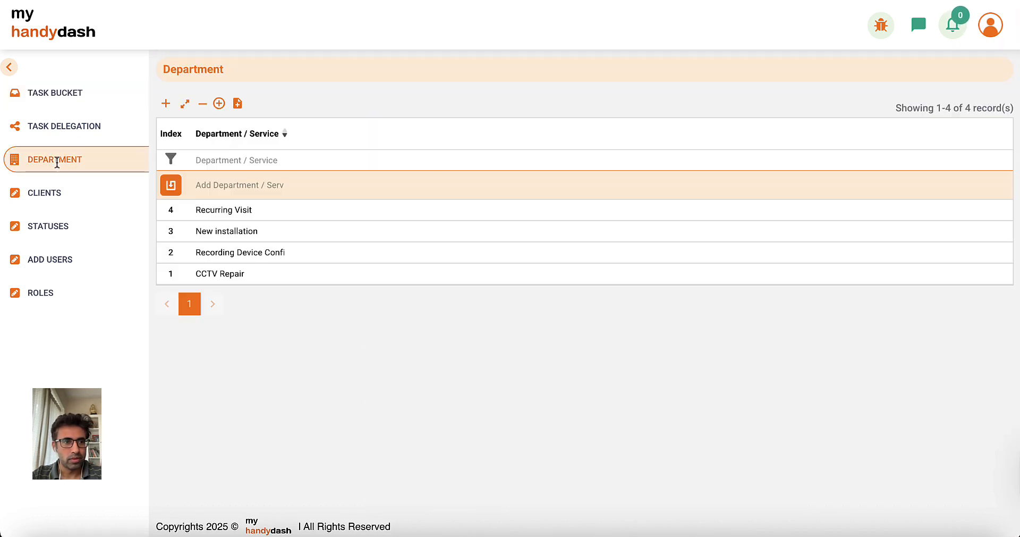
pyautogui.click(41, 93)
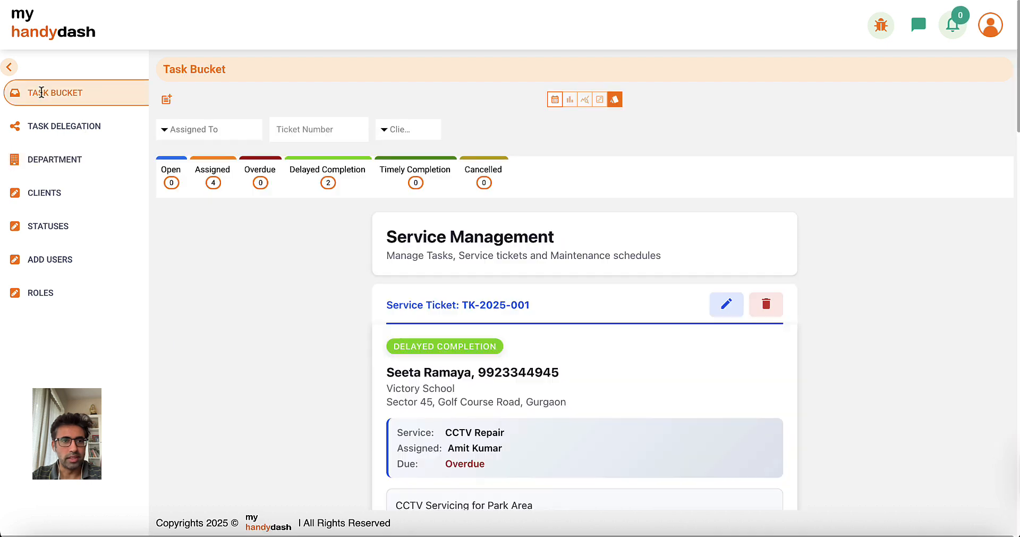
# Open and cancel the new-ticket form, then switch the tickets to table view.
pyautogui.click(175, 101)
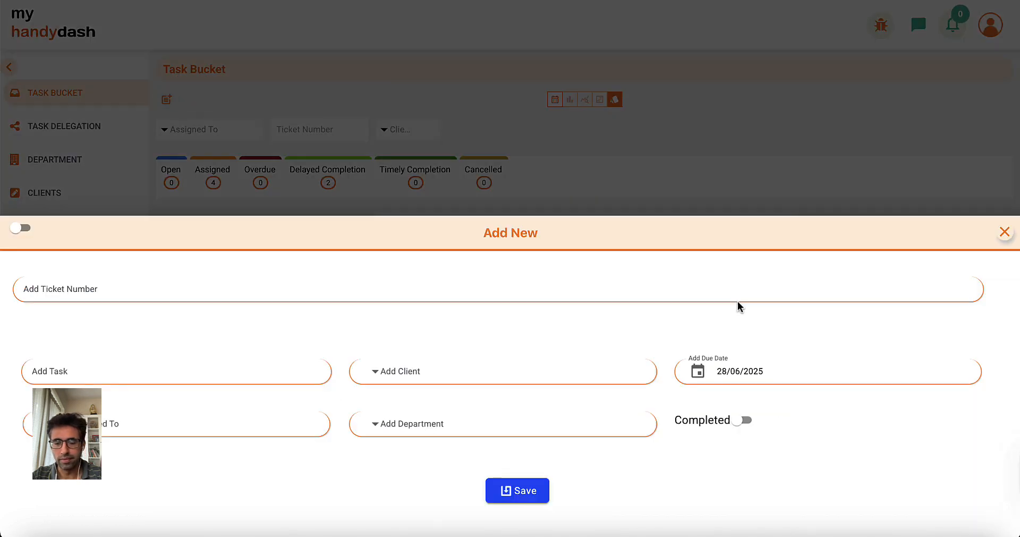
pyautogui.click(1004, 233)
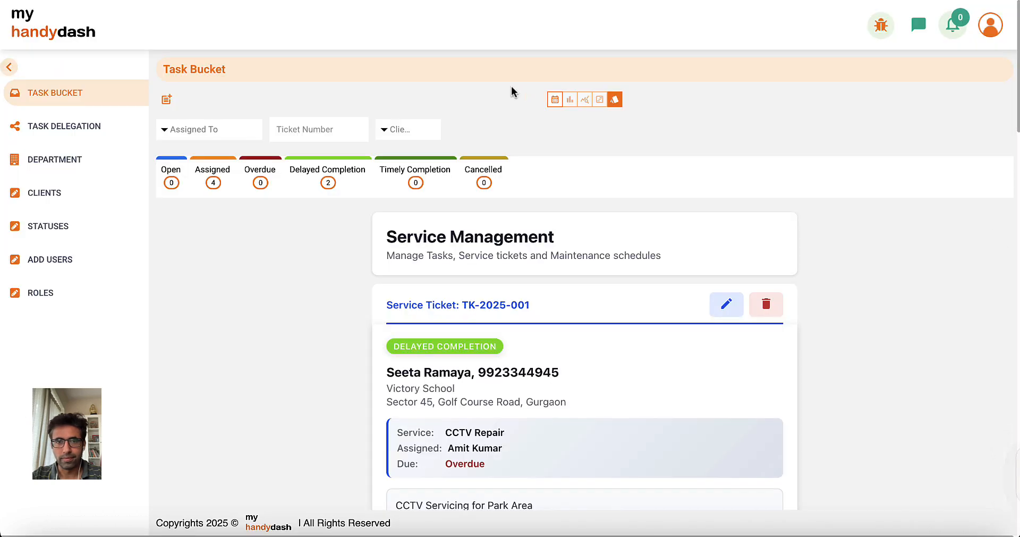
pyautogui.click(550, 100)
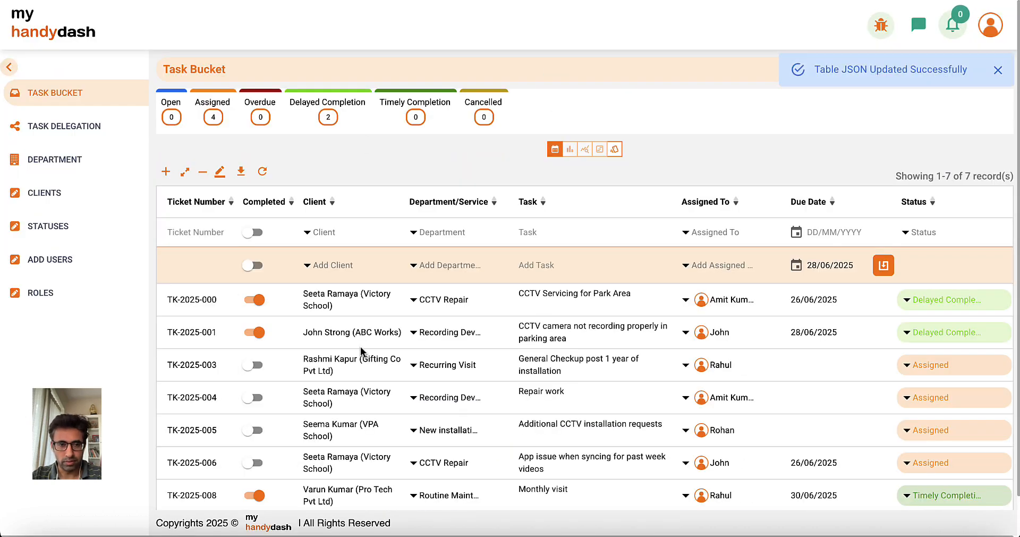
# Draw and save the client signature on the Monthly visit row, then rate it four stars.
pyautogui.hscroll(5, 636, 336)
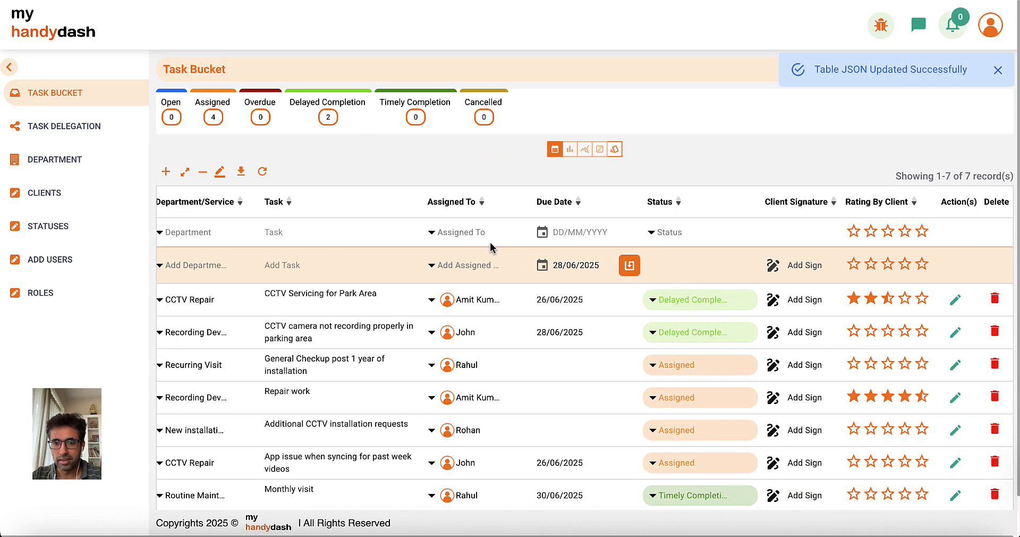
pyautogui.scroll(-1, 478, 364)
pyautogui.scroll(-1, 477, 364)
pyautogui.hscroll(1, 350, 461)
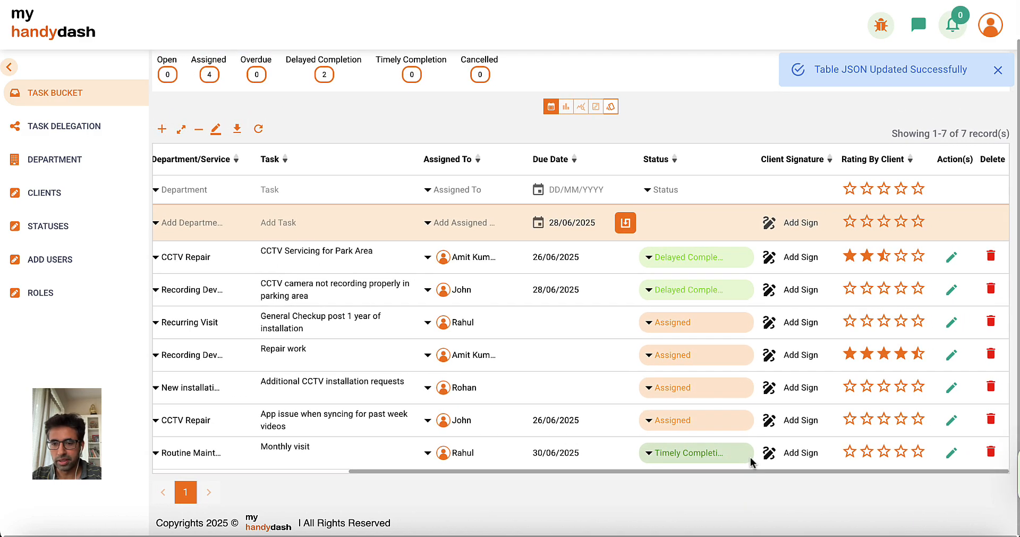
pyautogui.click(770, 458)
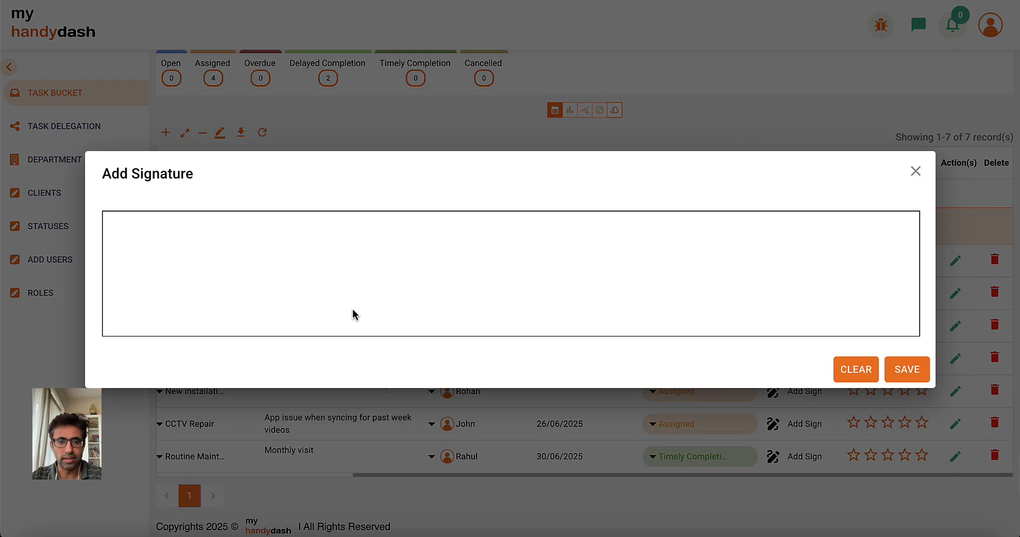
pyautogui.moveTo(353, 314); pyautogui.dragTo(339, 233)
pyautogui.moveTo(353, 196)
pyautogui.mouseDown()
pyautogui.moveTo(340, 247)
pyautogui.moveTo(438, 293)
pyautogui.moveTo(571, 185)
pyautogui.moveTo(564, 308)
pyautogui.moveTo(600, 277)
pyautogui.moveTo(642, 301)
pyautogui.moveTo(696, 196)
pyautogui.moveTo(732, 295)
pyautogui.mouseUp()
pyautogui.click(906, 369)
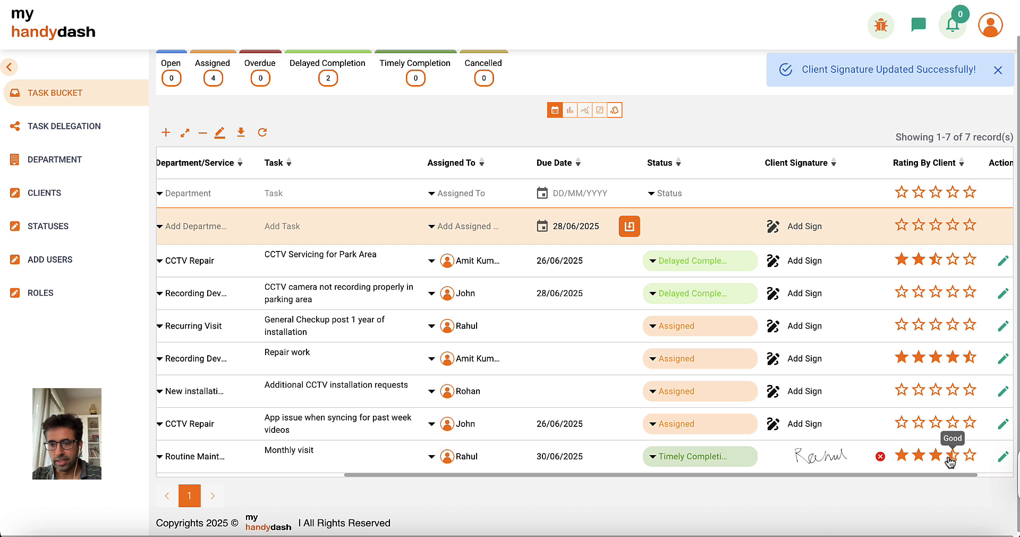
pyautogui.click(951, 458)
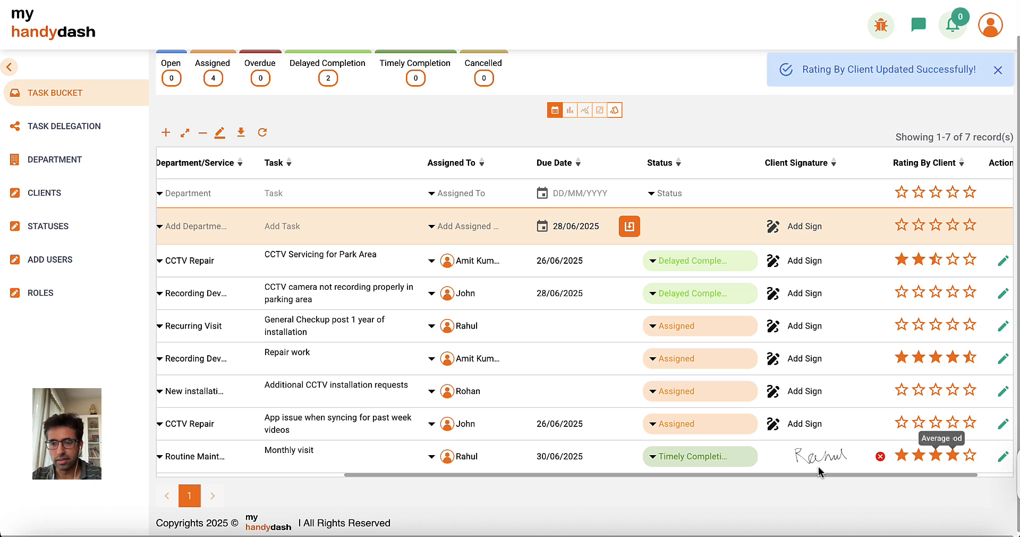
pyautogui.click(37, 129)
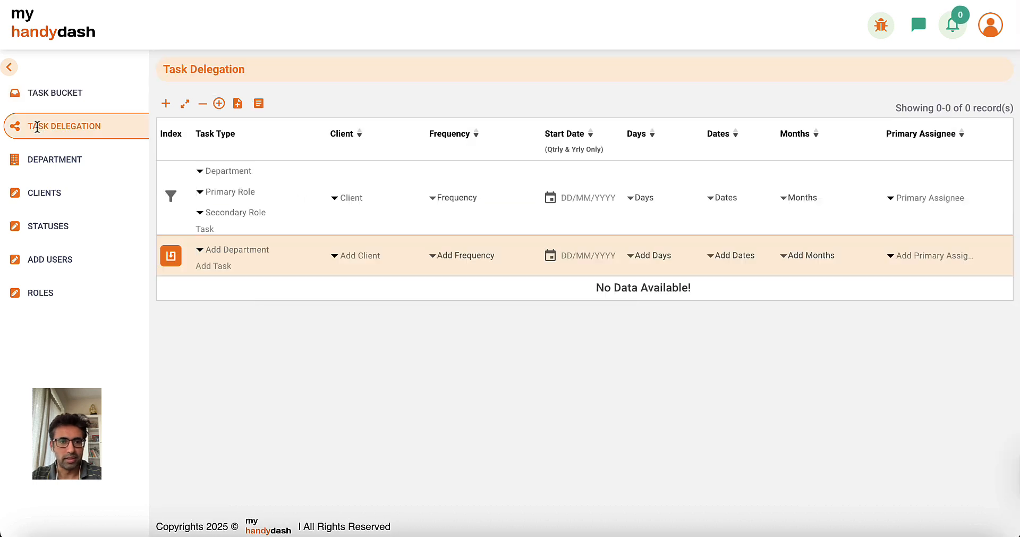
pyautogui.click(46, 95)
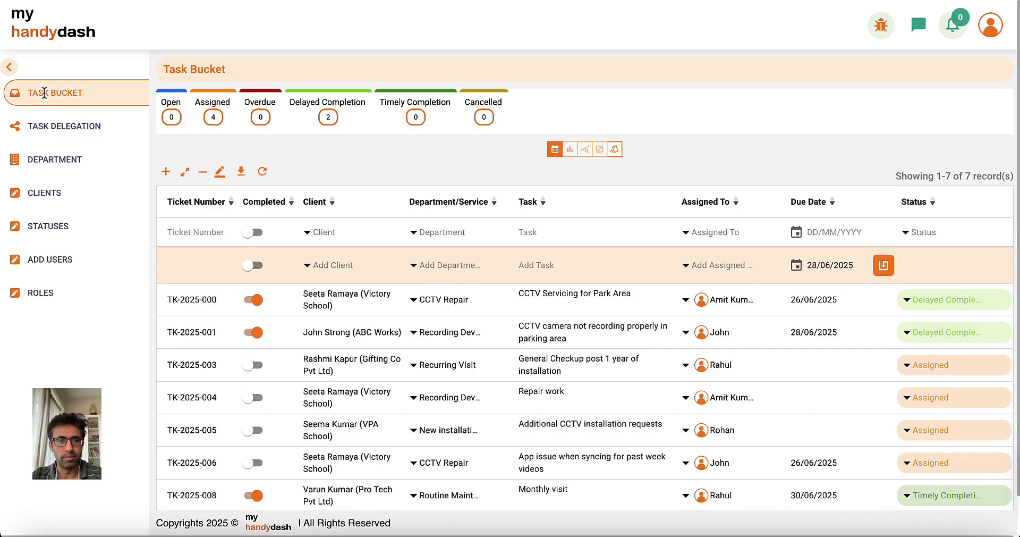
pyautogui.press('super+Tab')
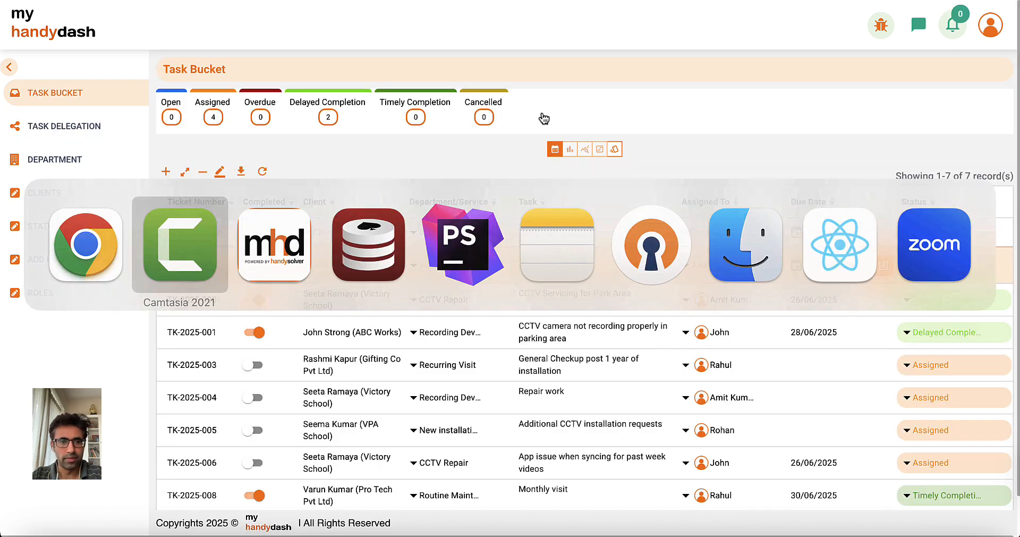
pyautogui.click(668, 0)
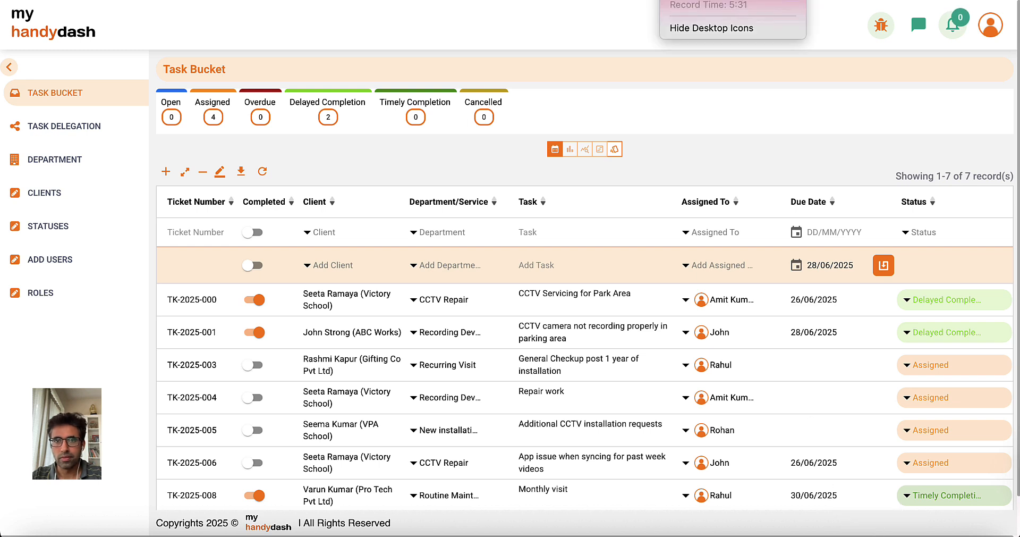